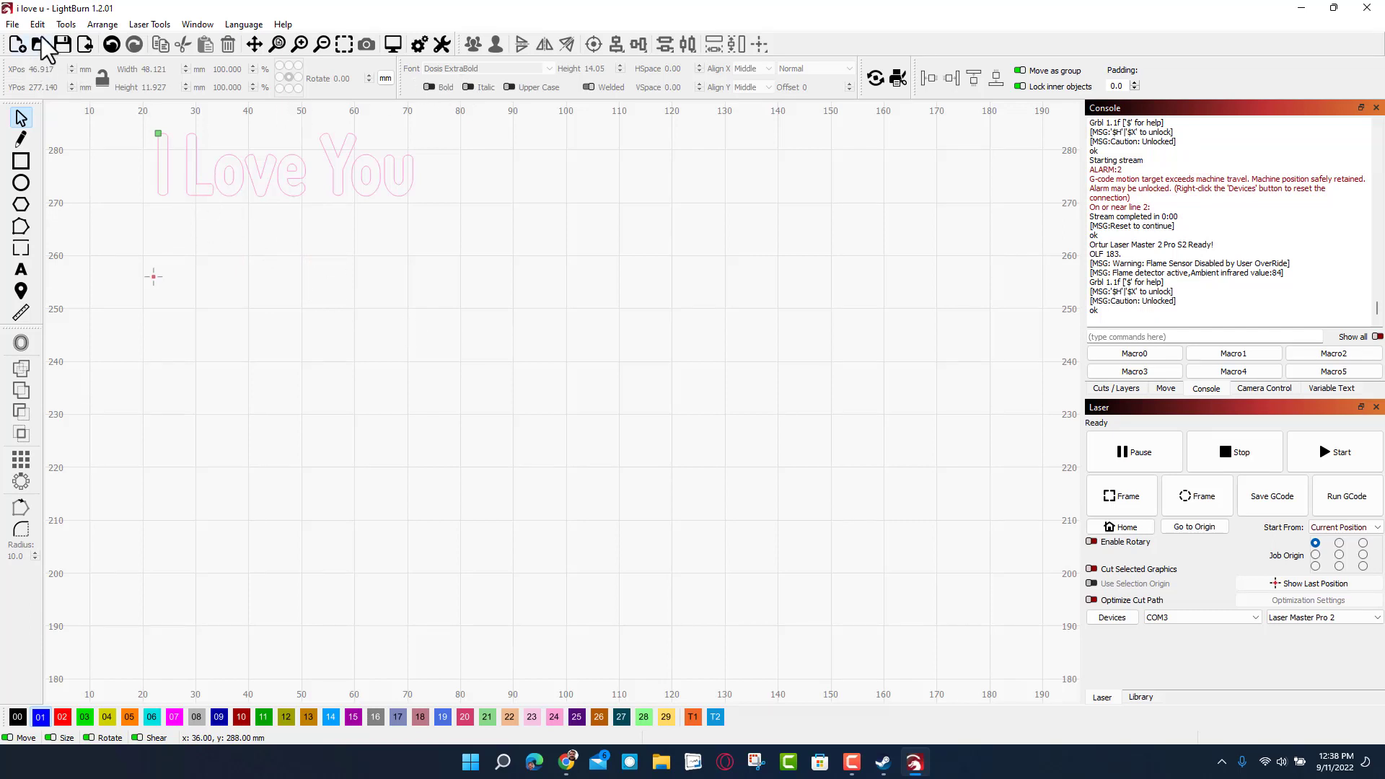
Step: Offset the 'I Love You' text 3 mm outward with rounded corners to form a border
click(302, 173)
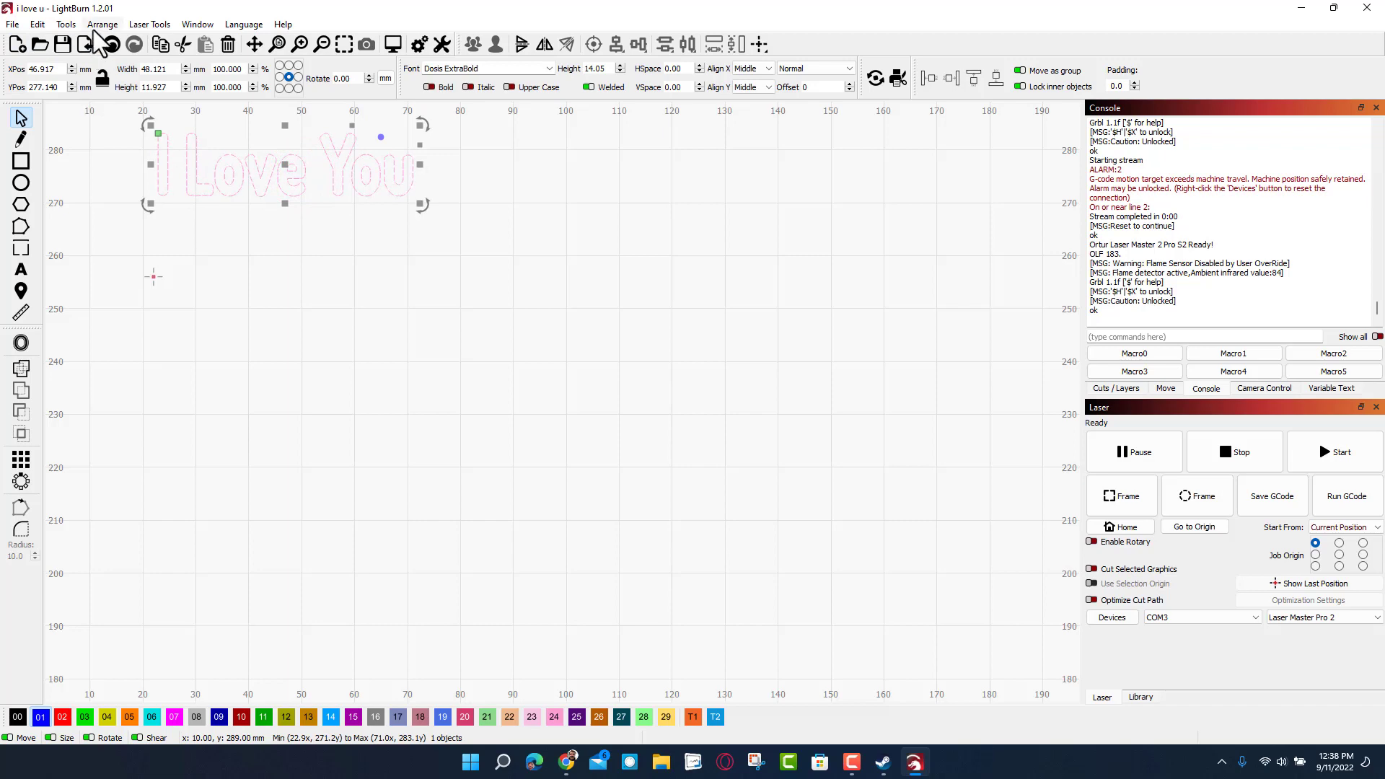
click(67, 25)
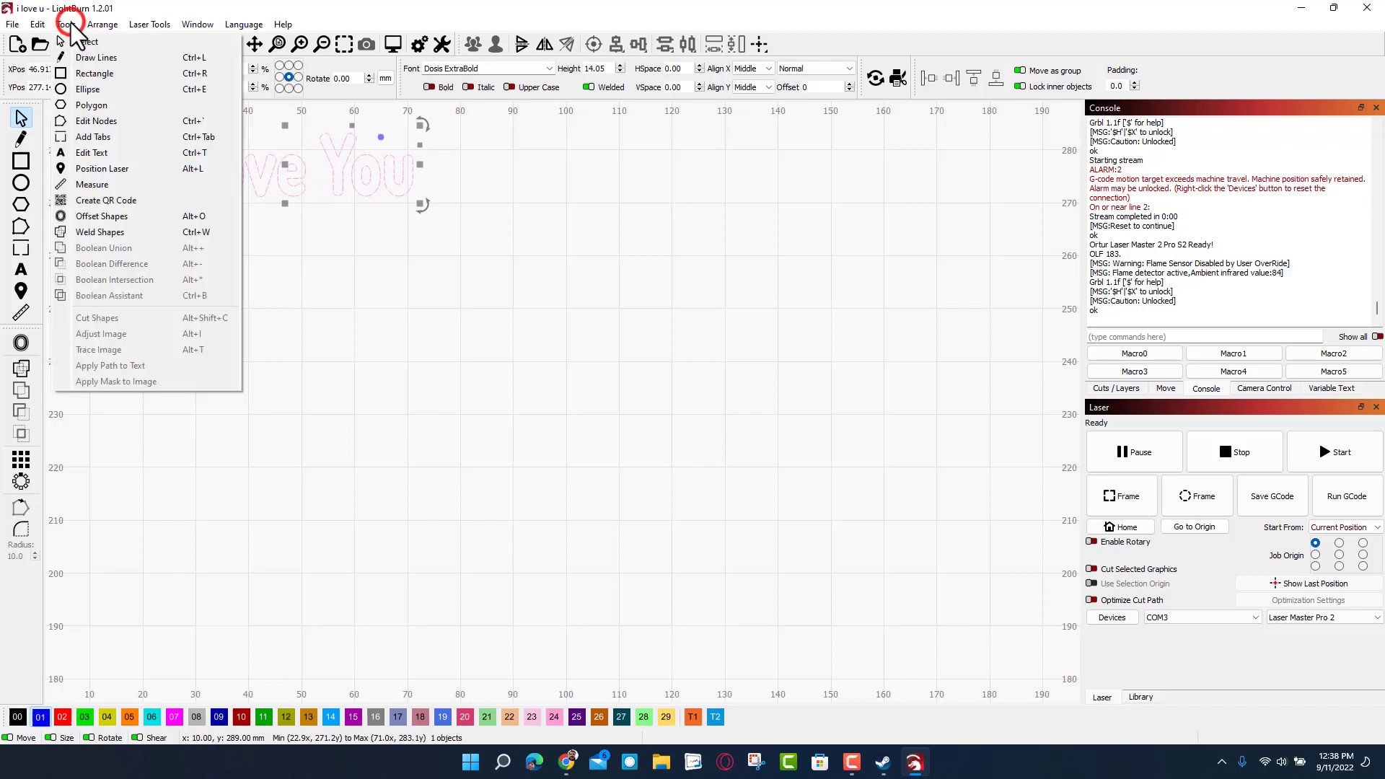
click(99, 216)
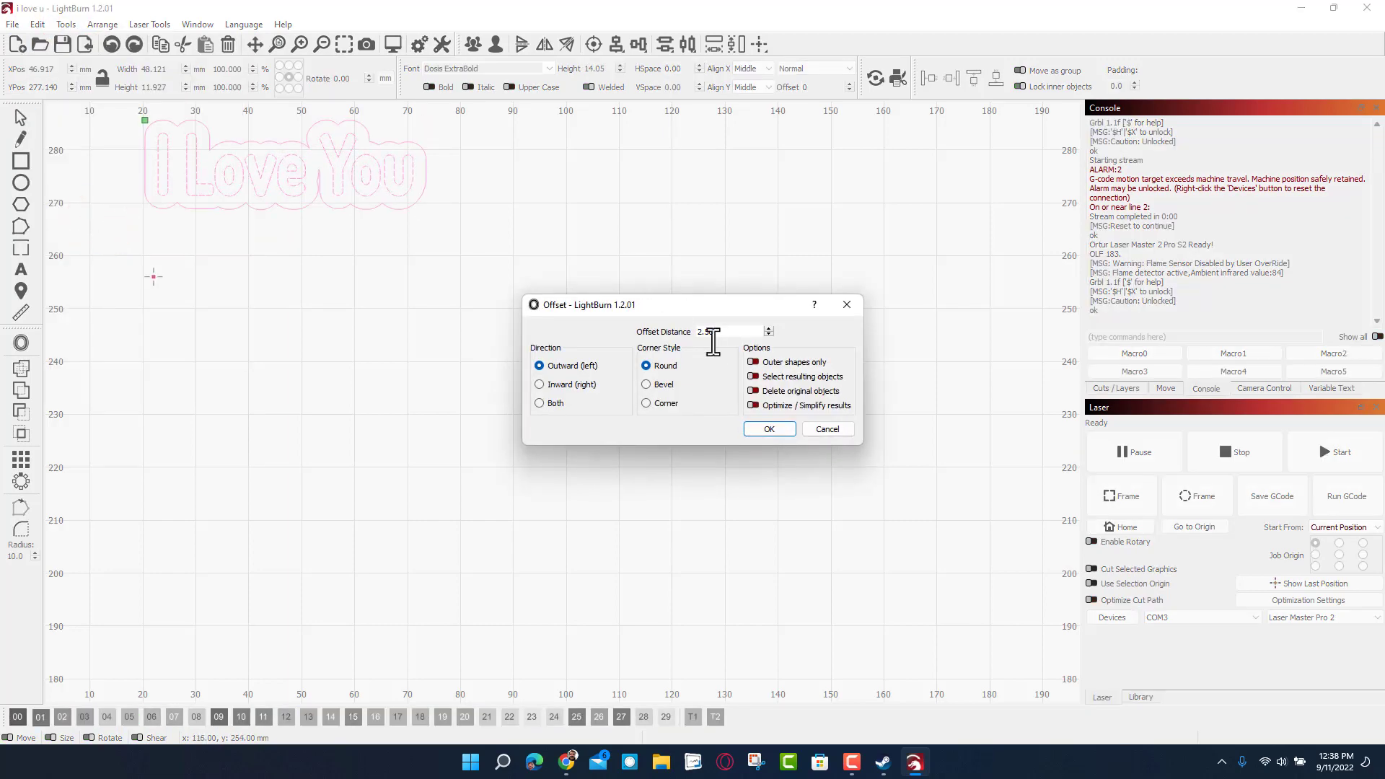
click(721, 332)
text(3)
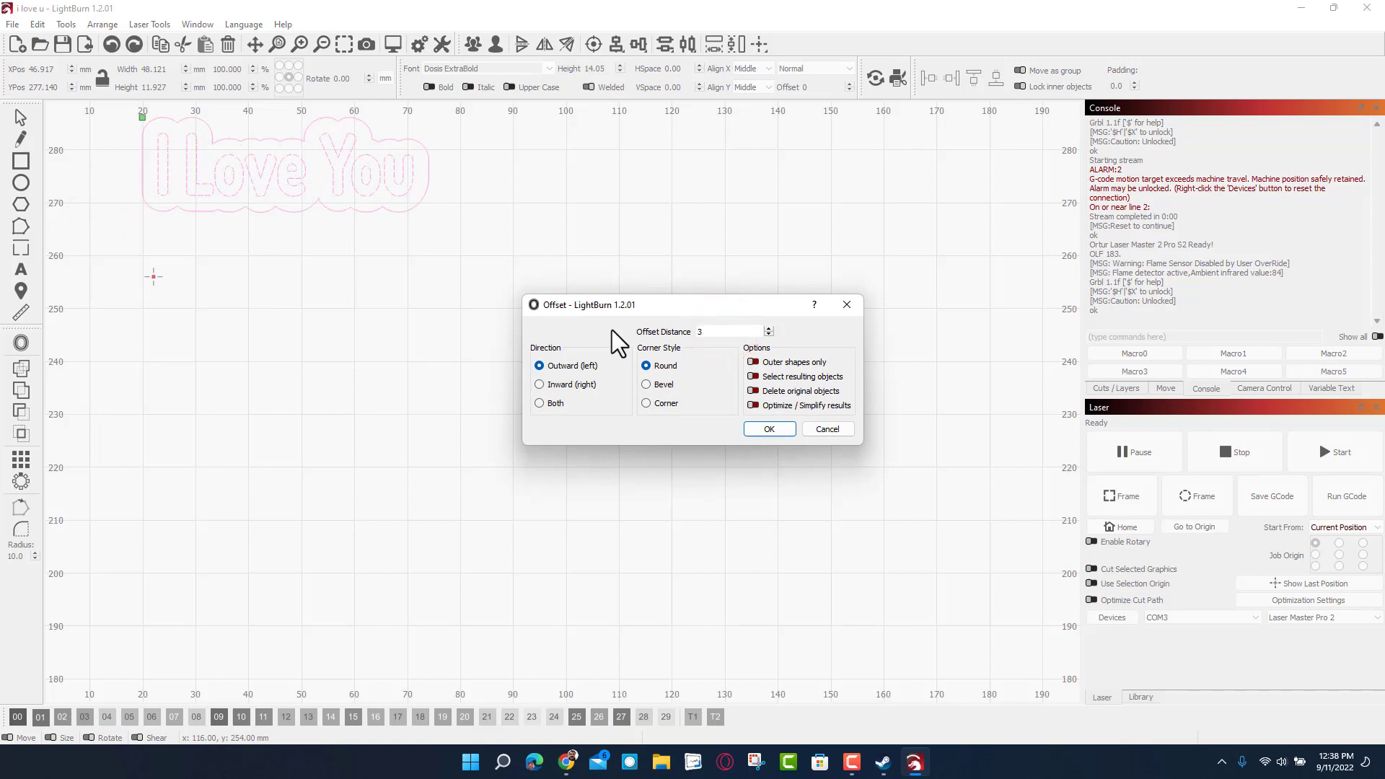
key(Return)
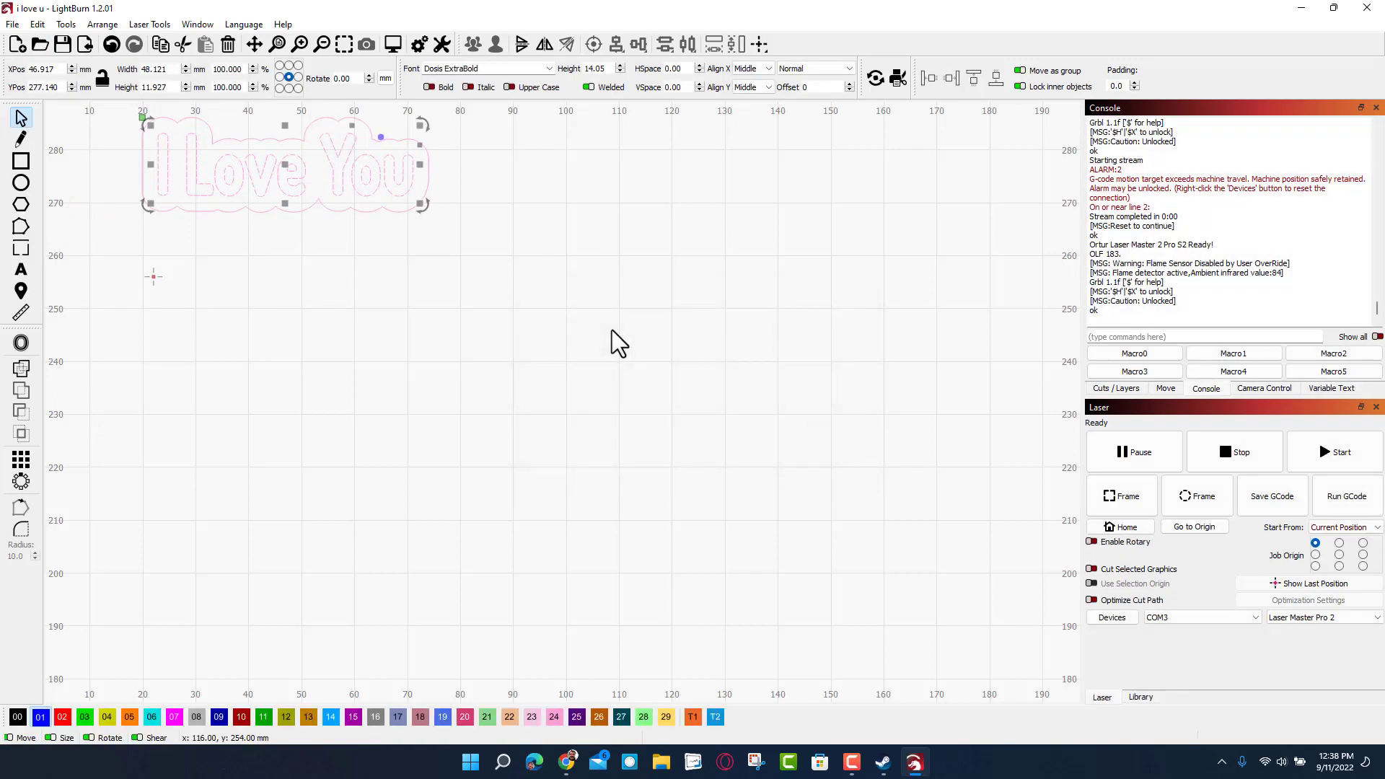
click(279, 232)
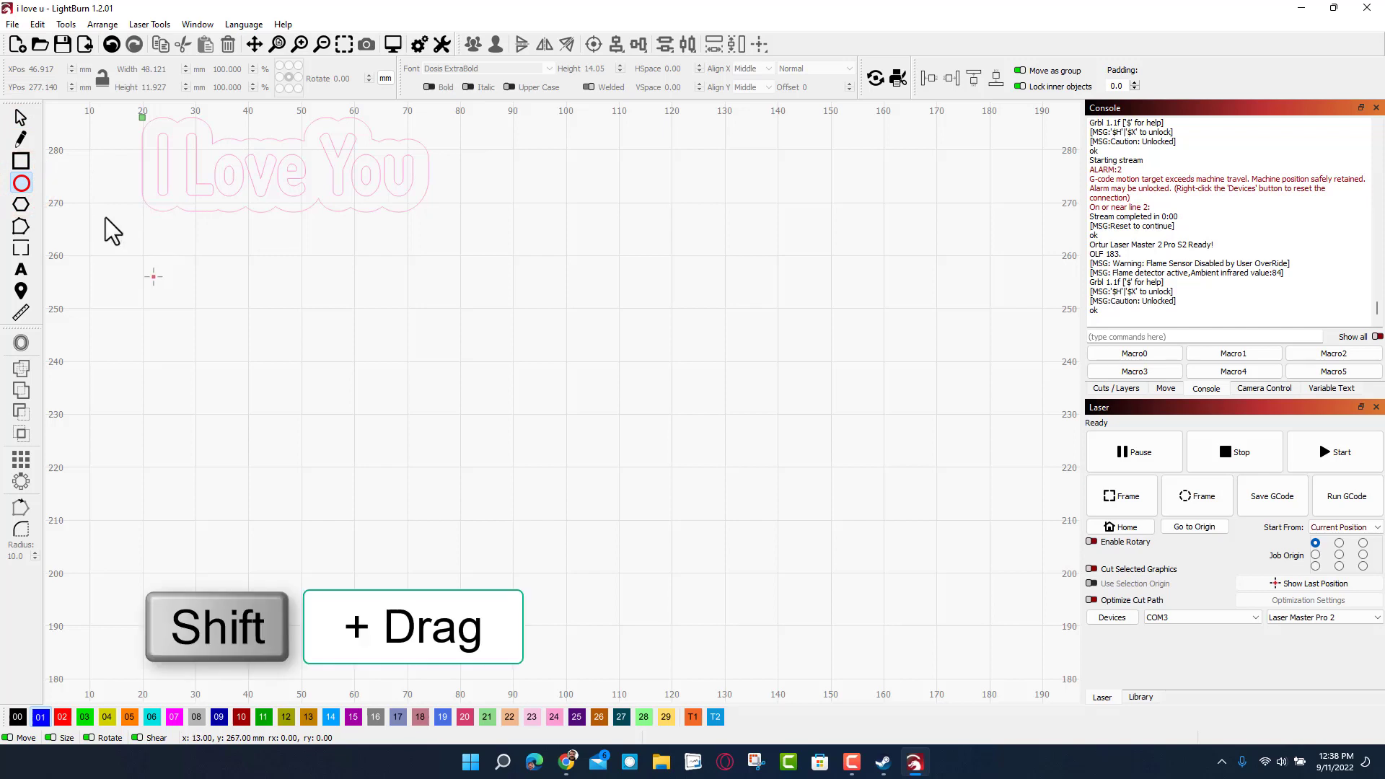
Step: Draw a 5 mm circle left of the text and surround it with a 3 mm outward offset ring
drag(133, 253, 110, 247)
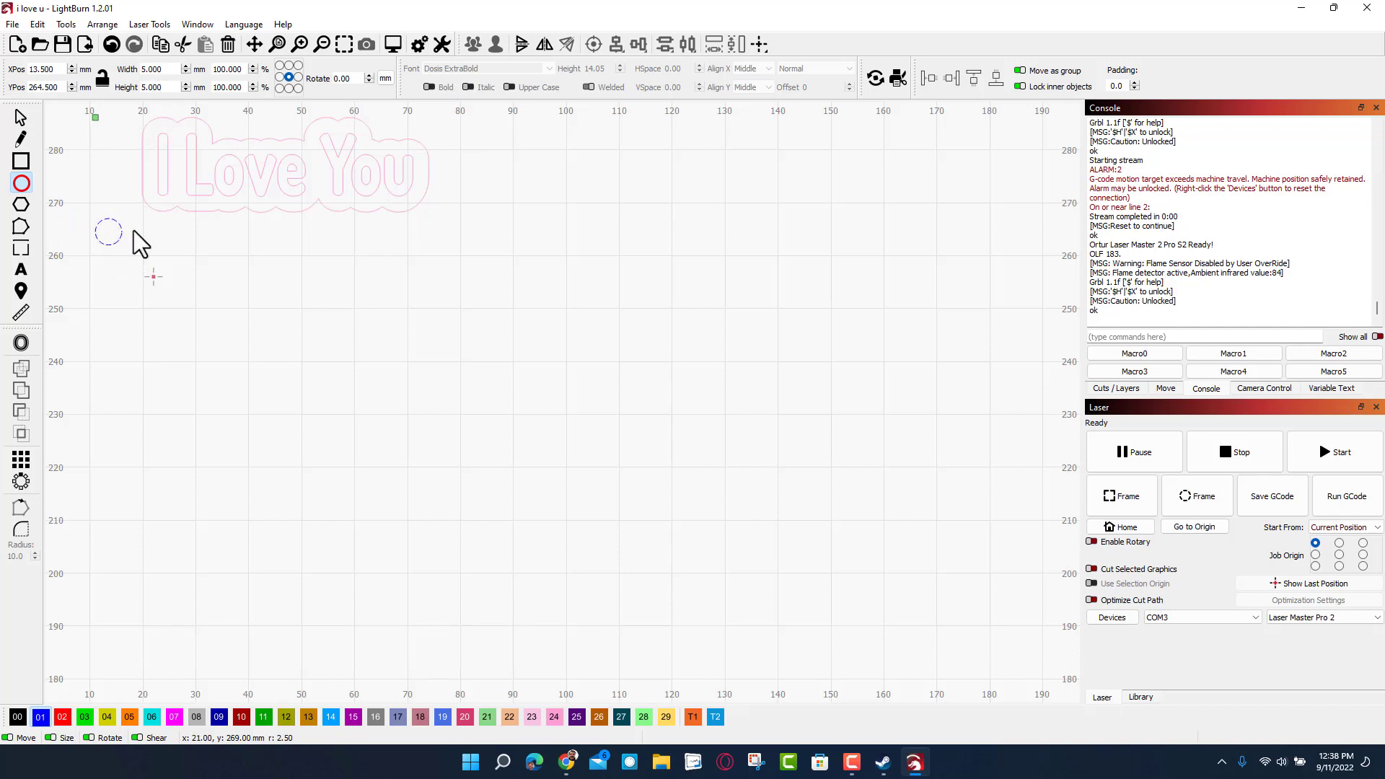
click(20, 118)
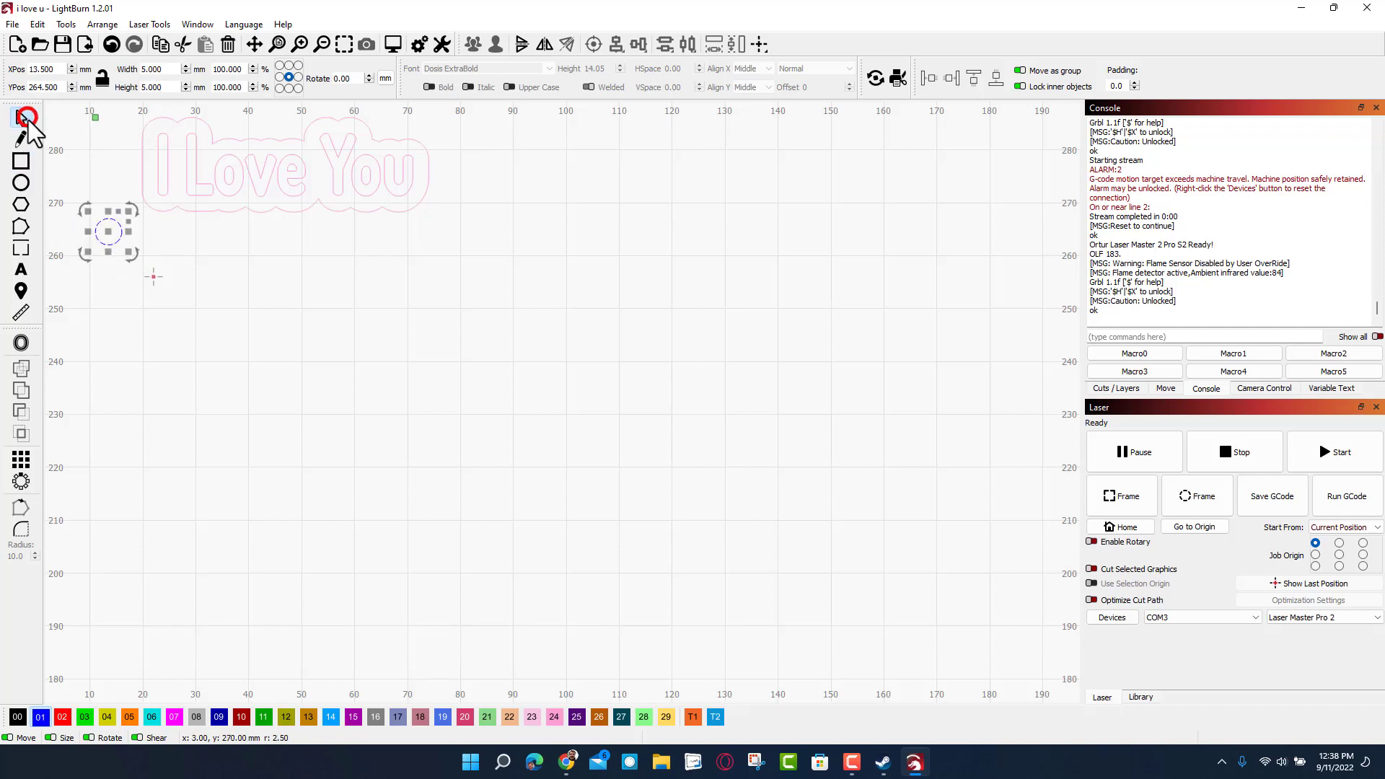
click(38, 24)
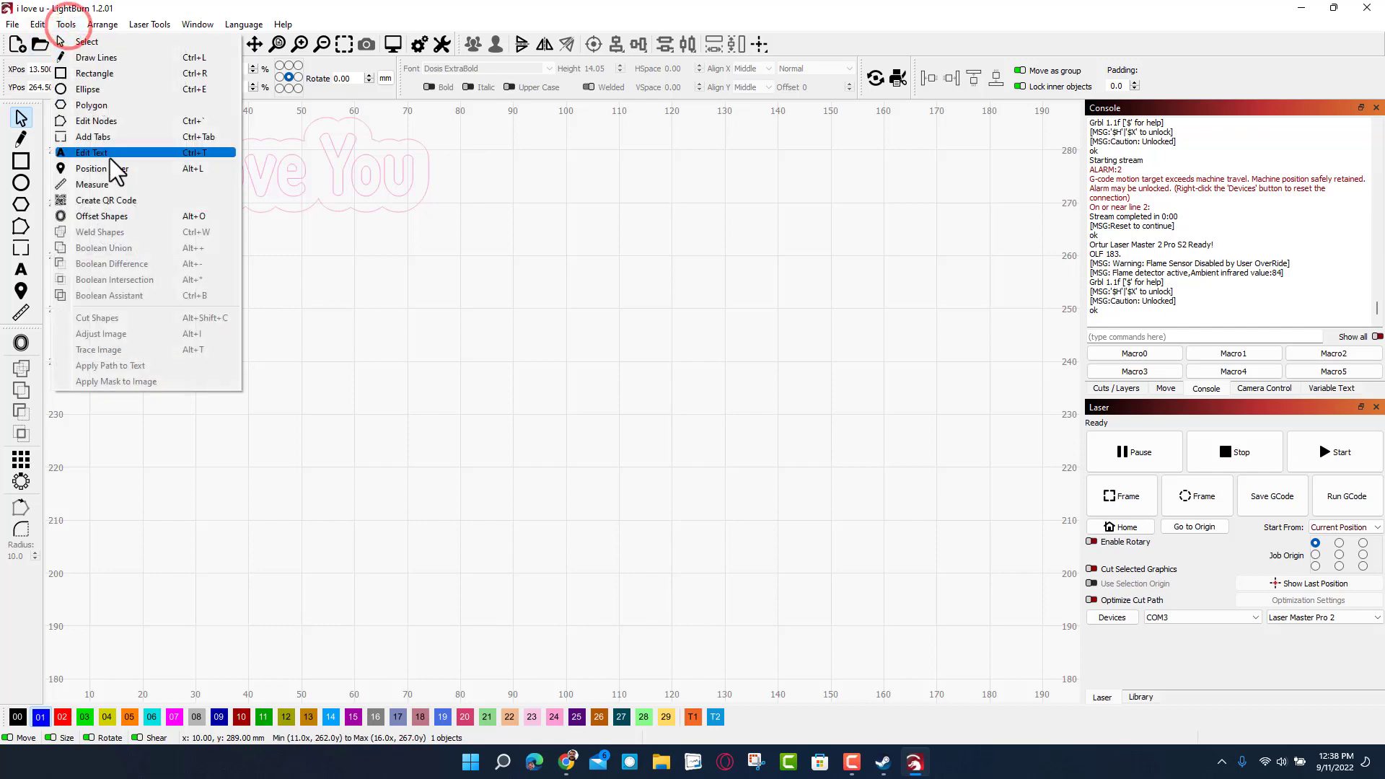
click(117, 210)
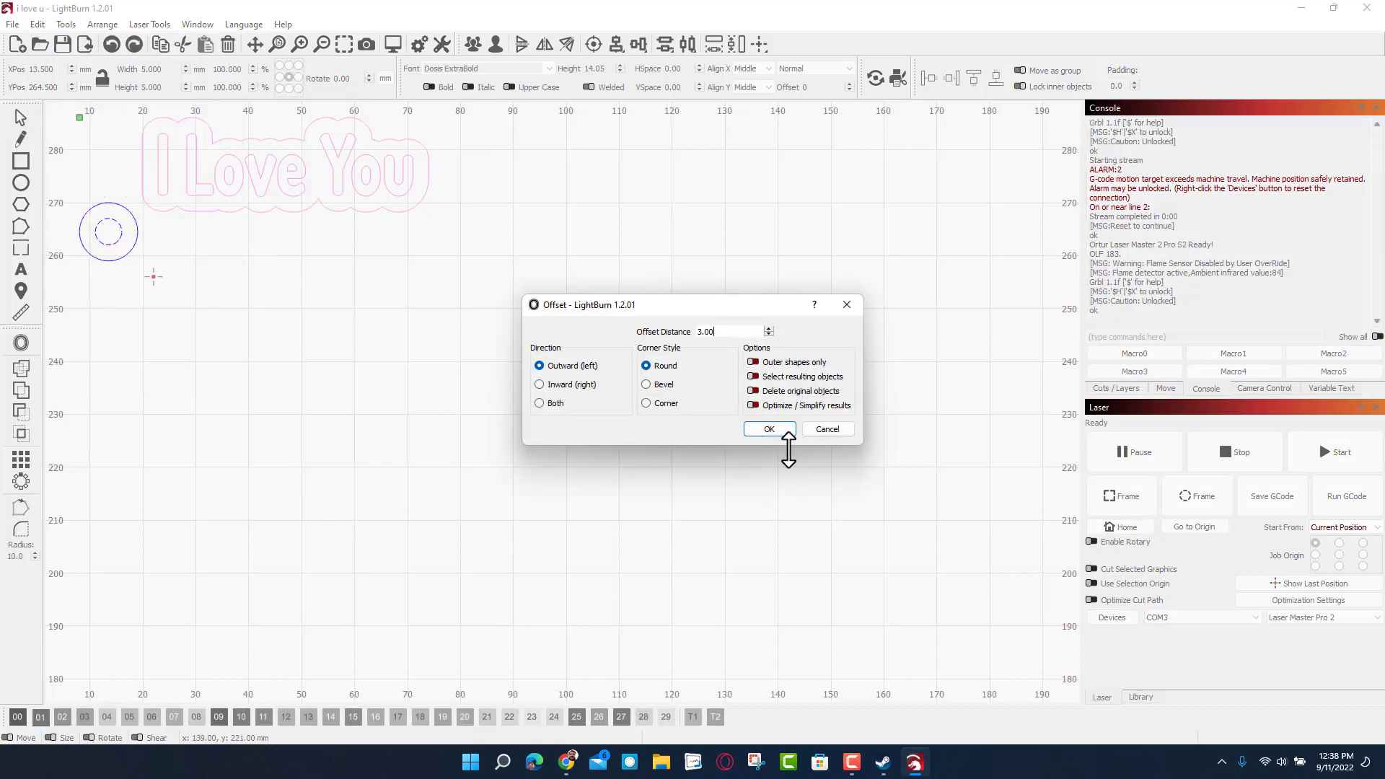
click(785, 433)
click(246, 368)
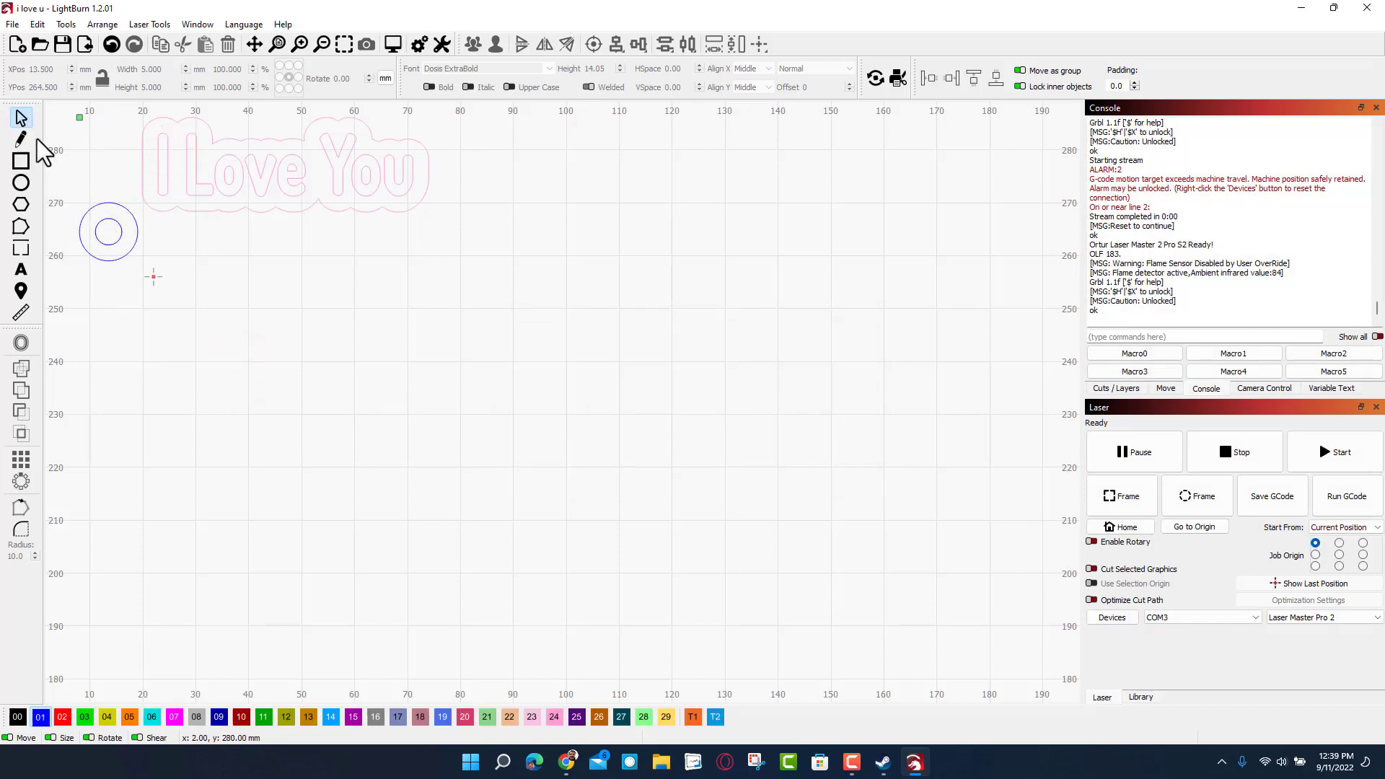
Step: Move both circles up against the left end of the text
drag(154, 292, 158, 292)
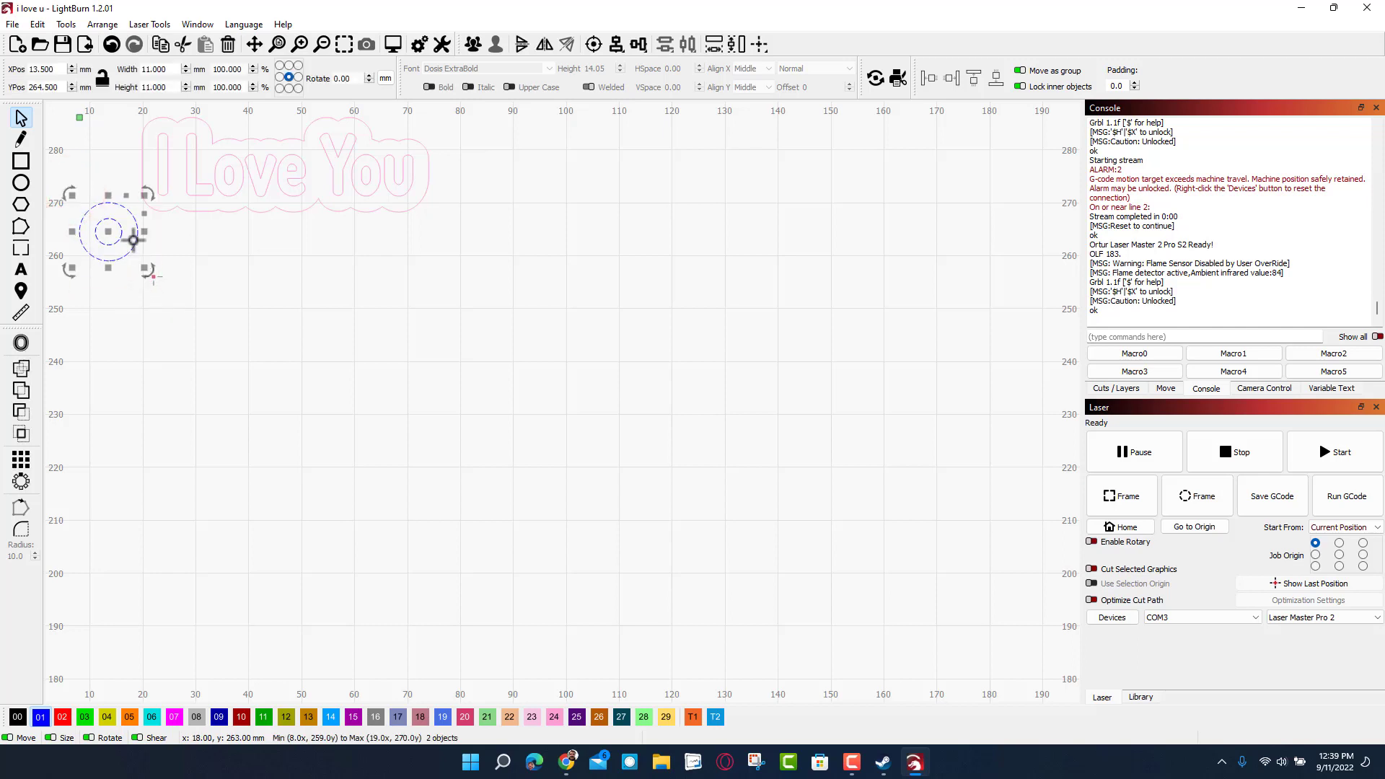
click(137, 245)
drag(137, 244, 159, 180)
click(180, 271)
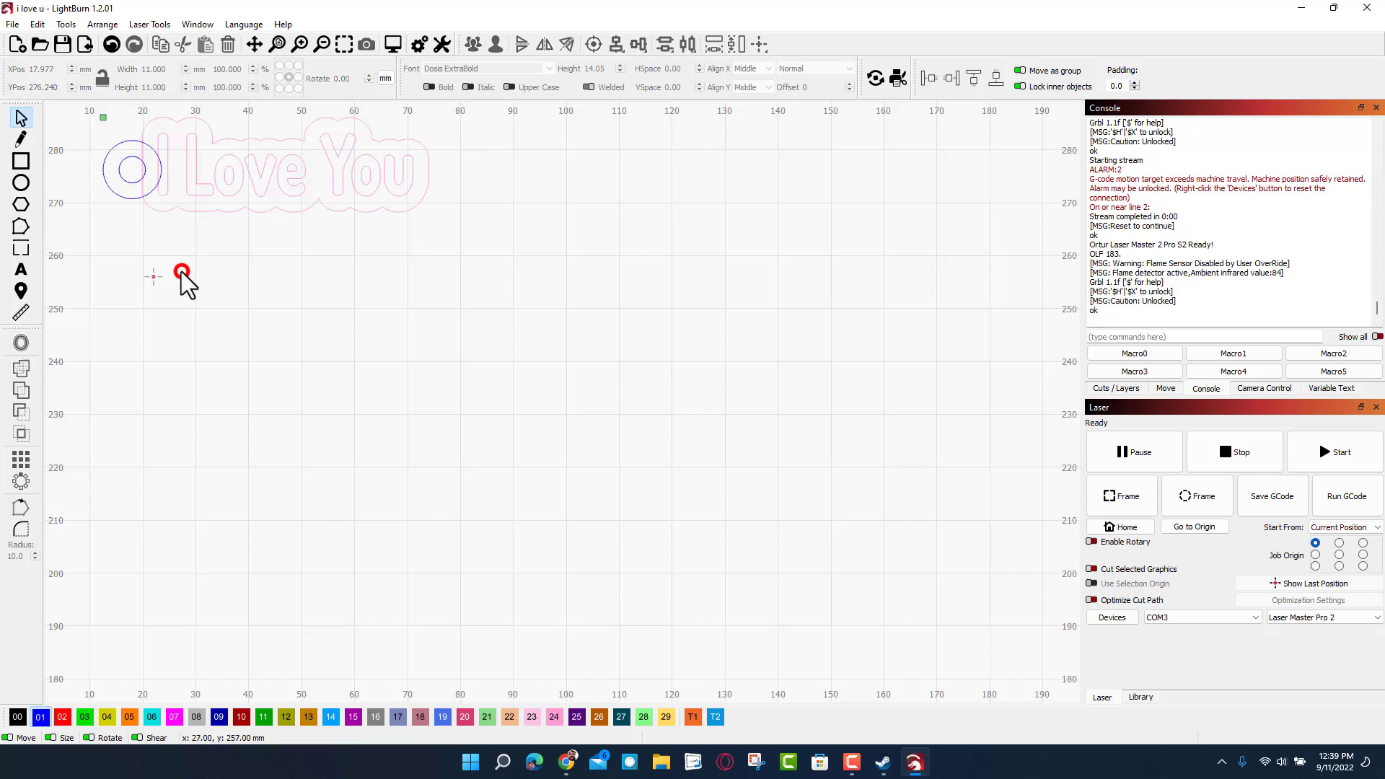
Step: Nudge the inner 5 mm circle and the 'I Love You' text 20 mm down, out of their outlines
click(132, 186)
click(132, 178)
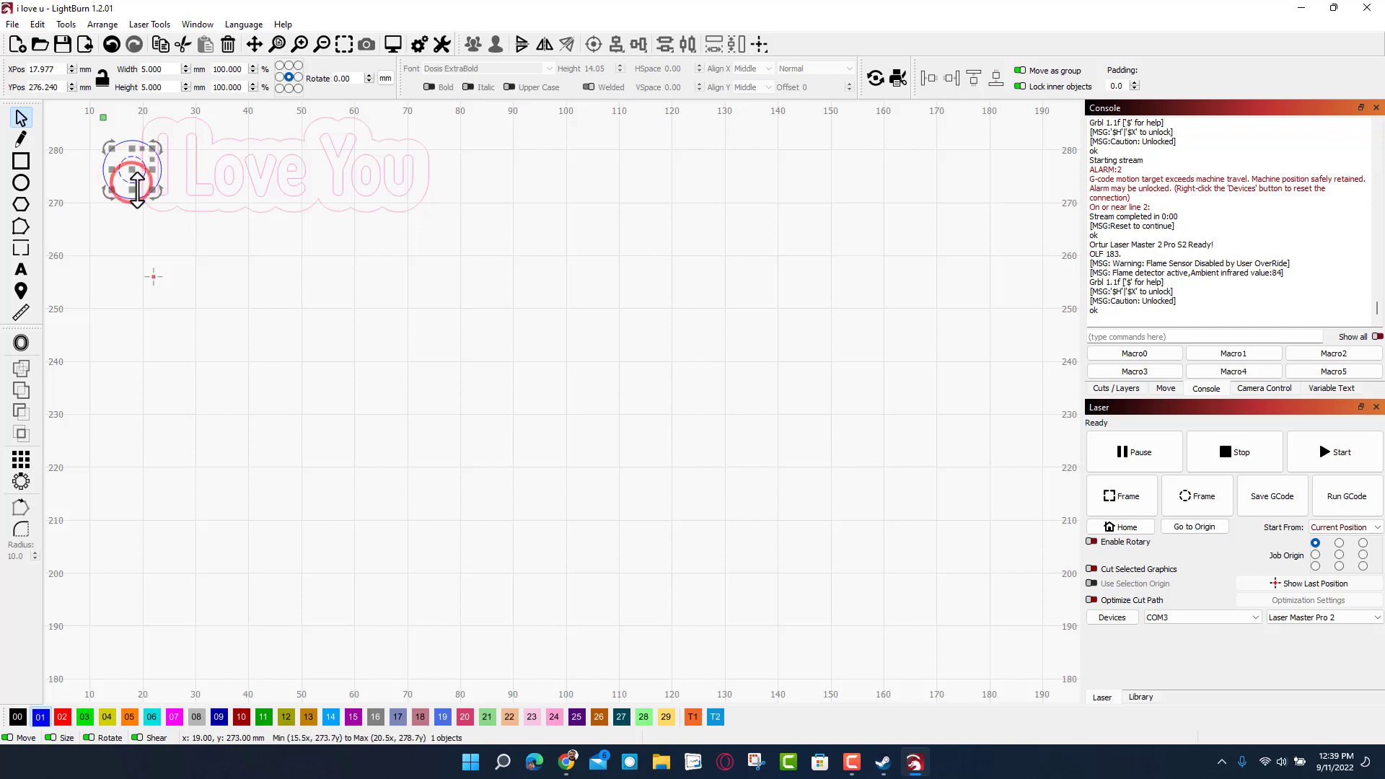
click(131, 183)
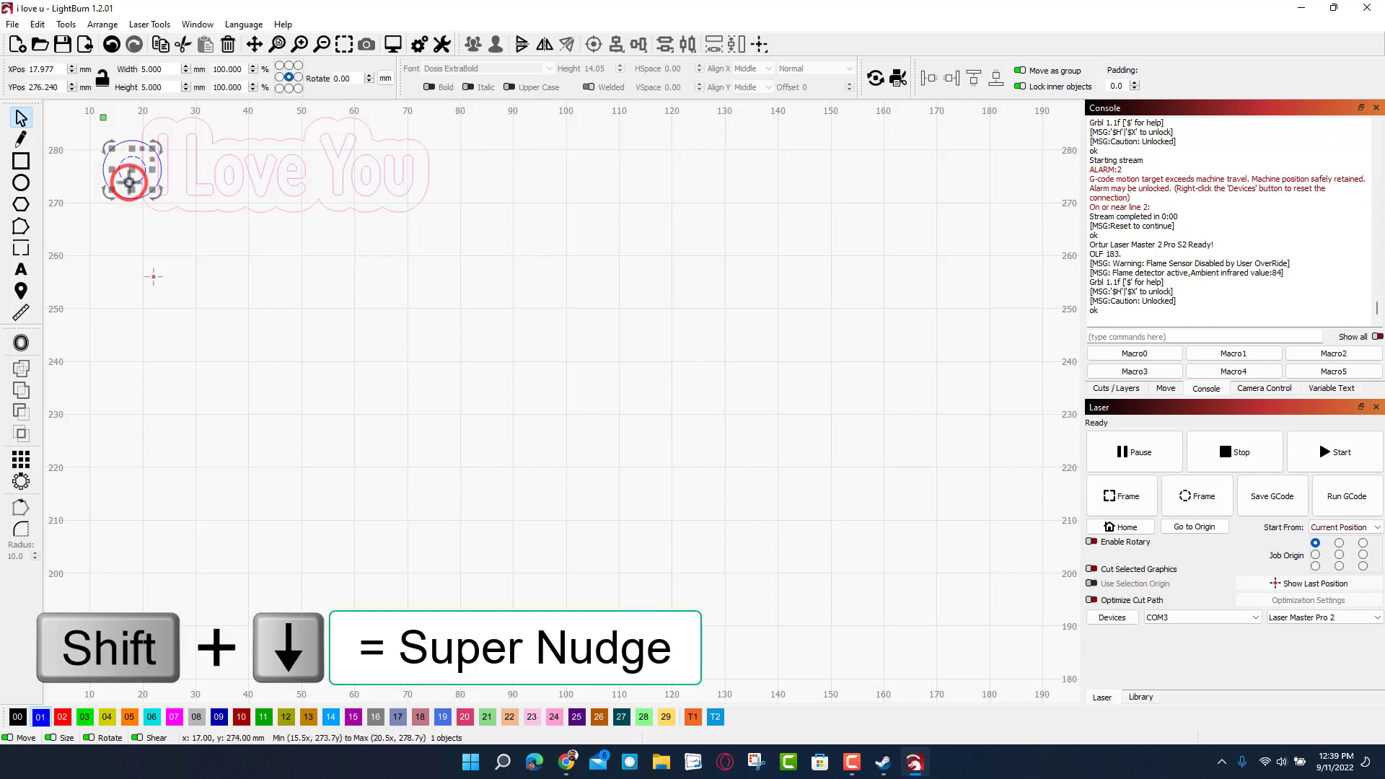
key(shift+Down)
key(shift+Down)
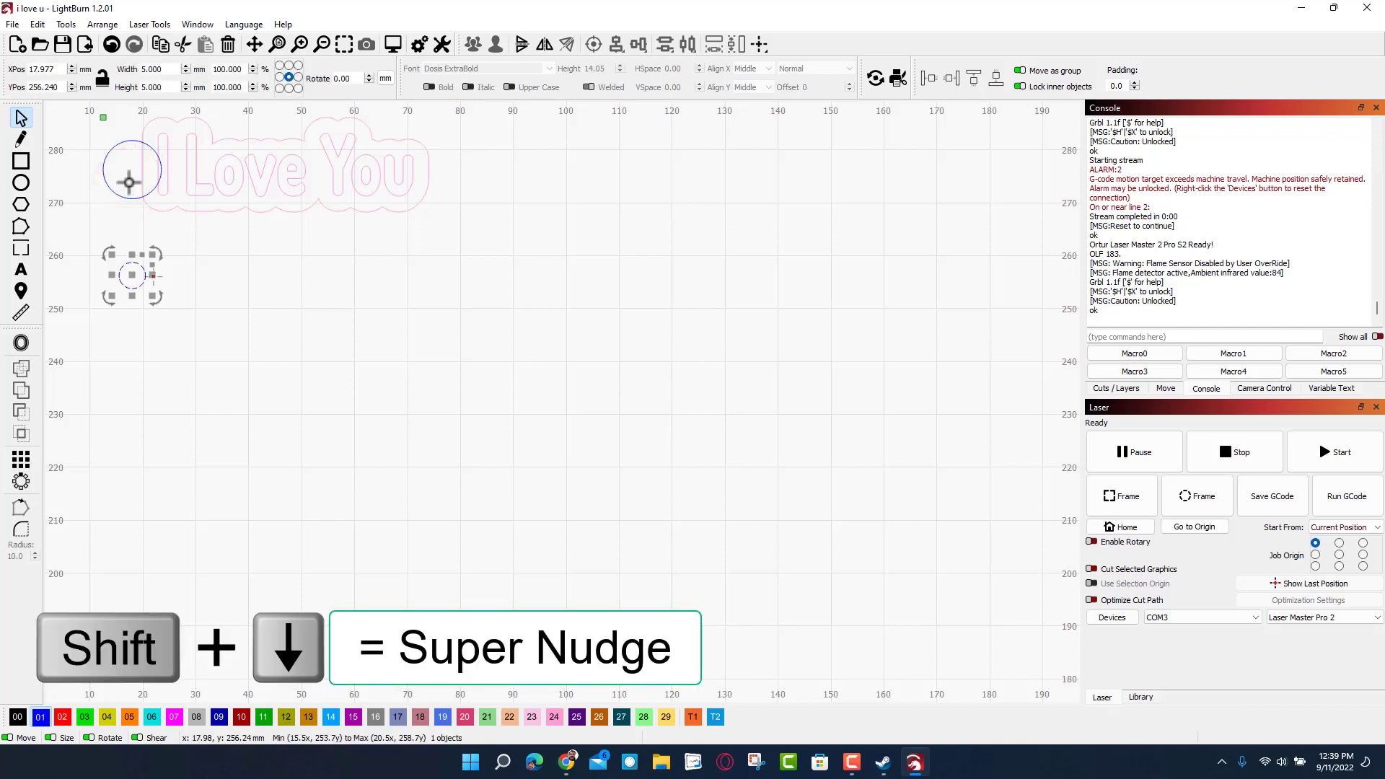
click(198, 179)
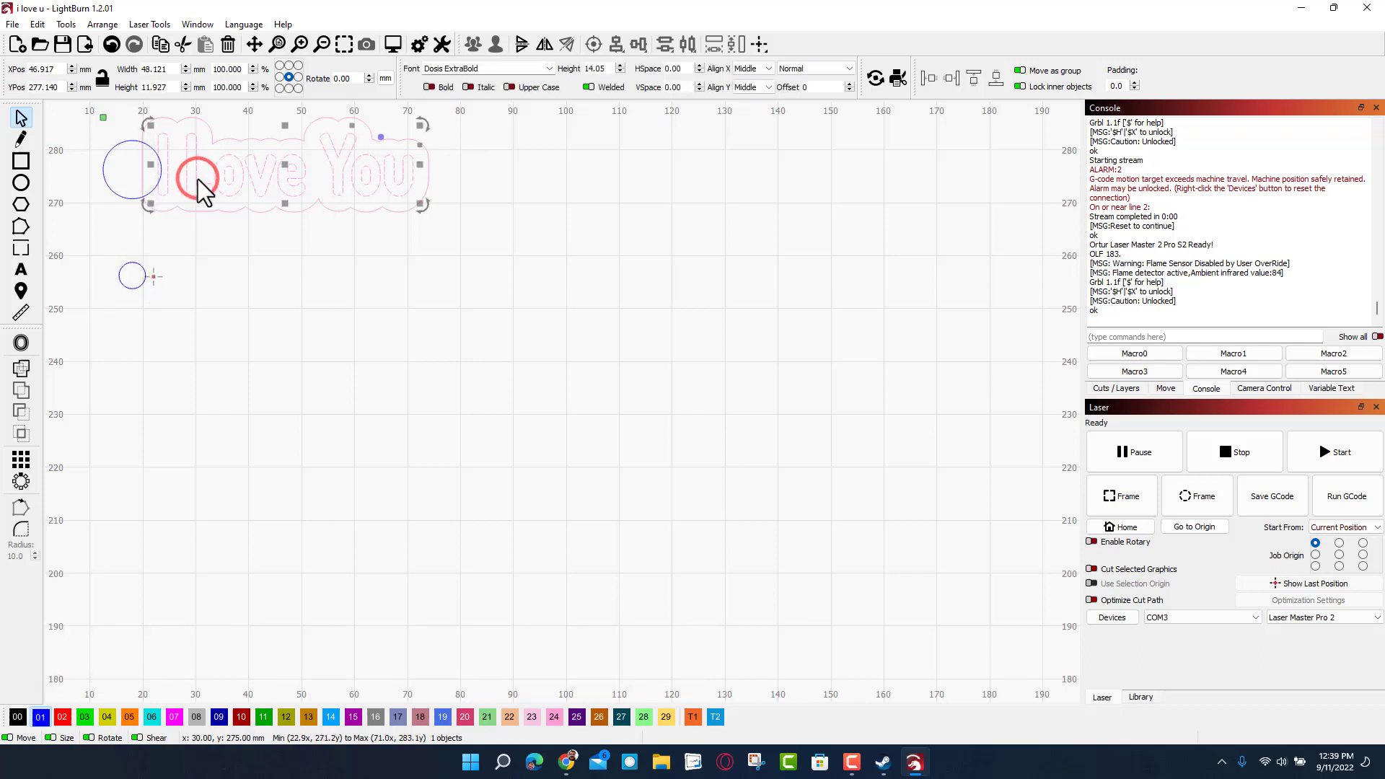
key(shift+Down)
key(shift+Down)
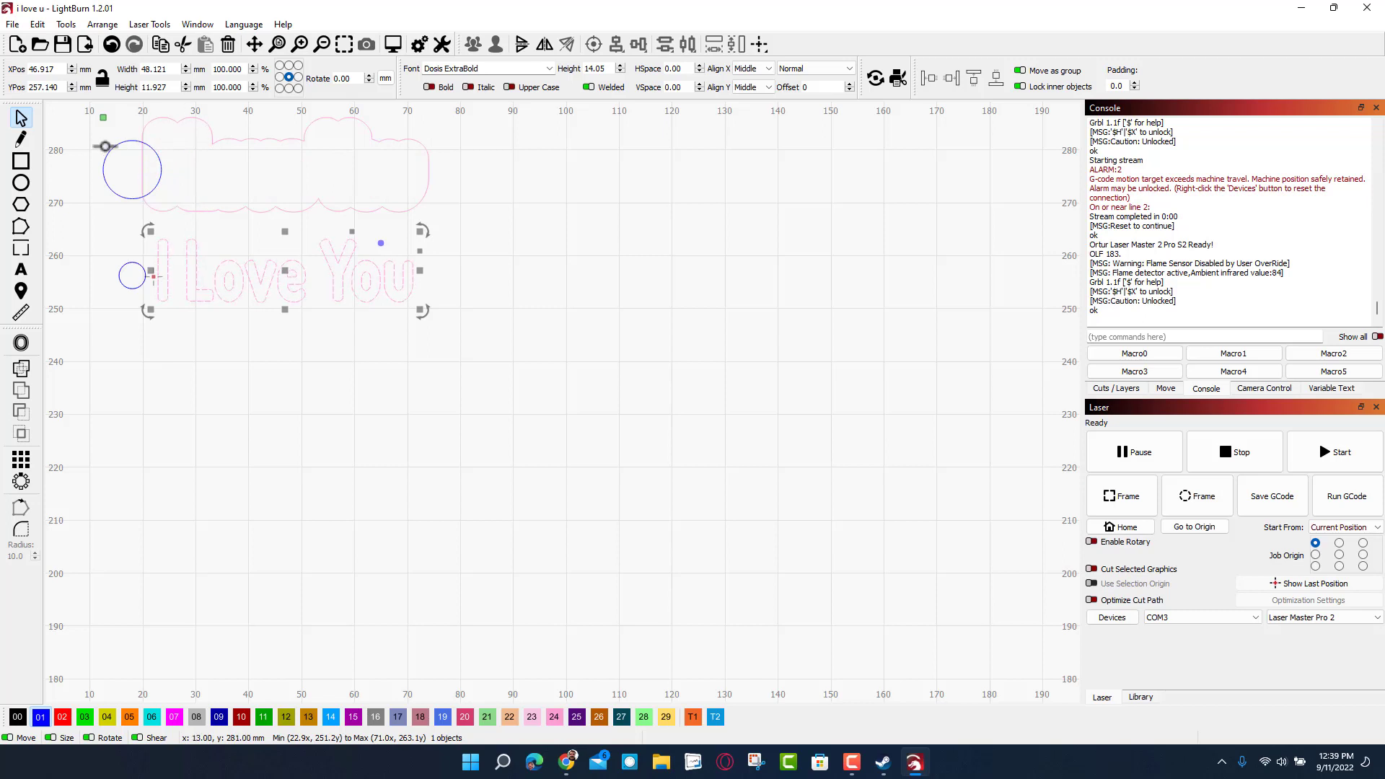
Step: Weld the cloud outline and the large circle into a single shape
click(70, 186)
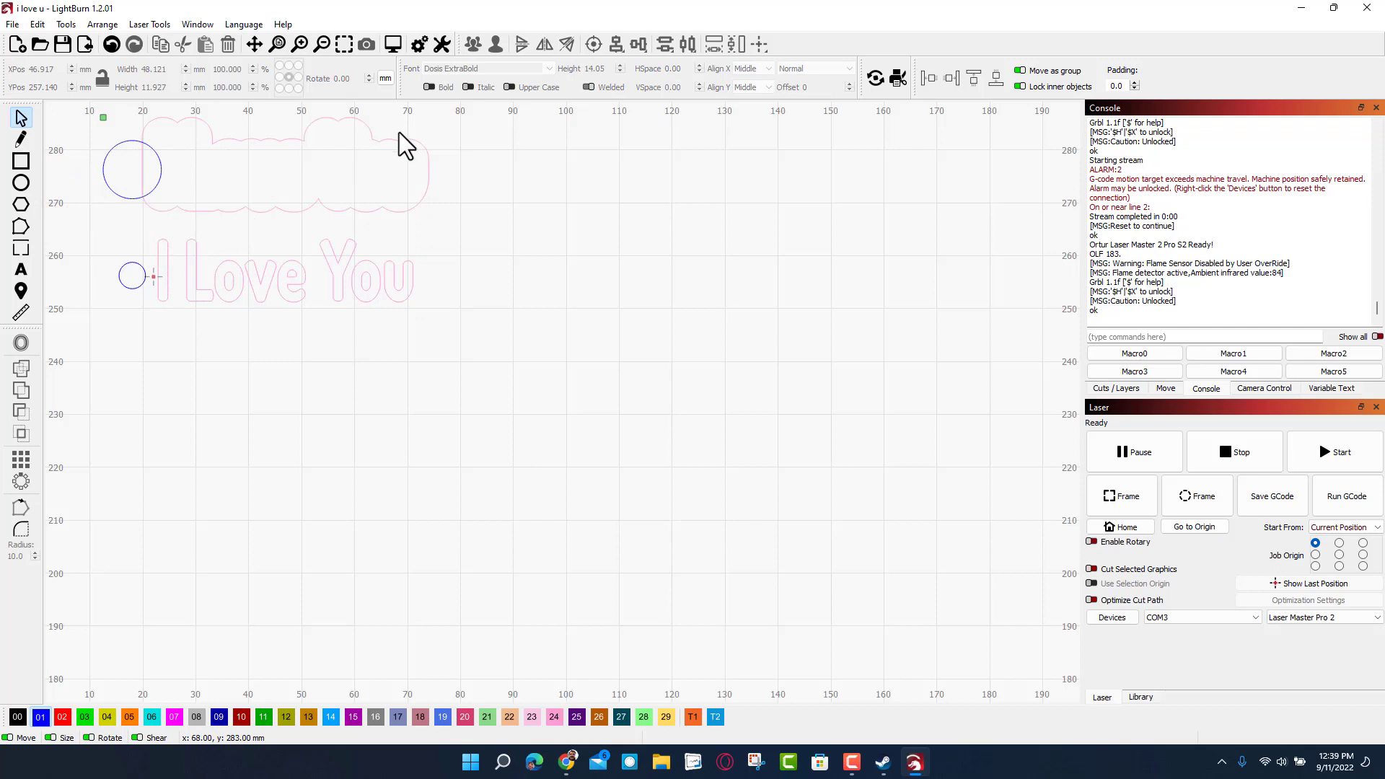
scroll(399, 132, down, 1)
click(117, 109)
drag(136, 127, 466, 210)
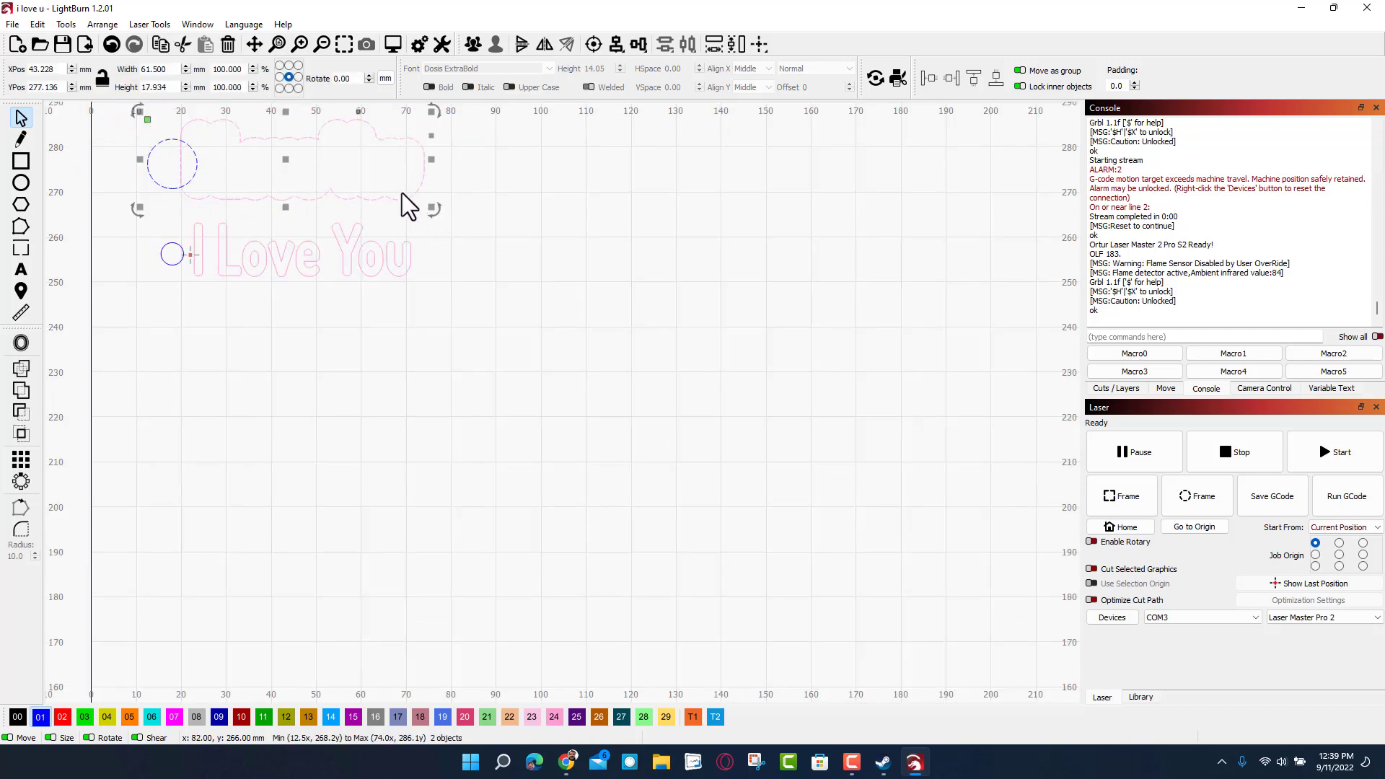
click(66, 24)
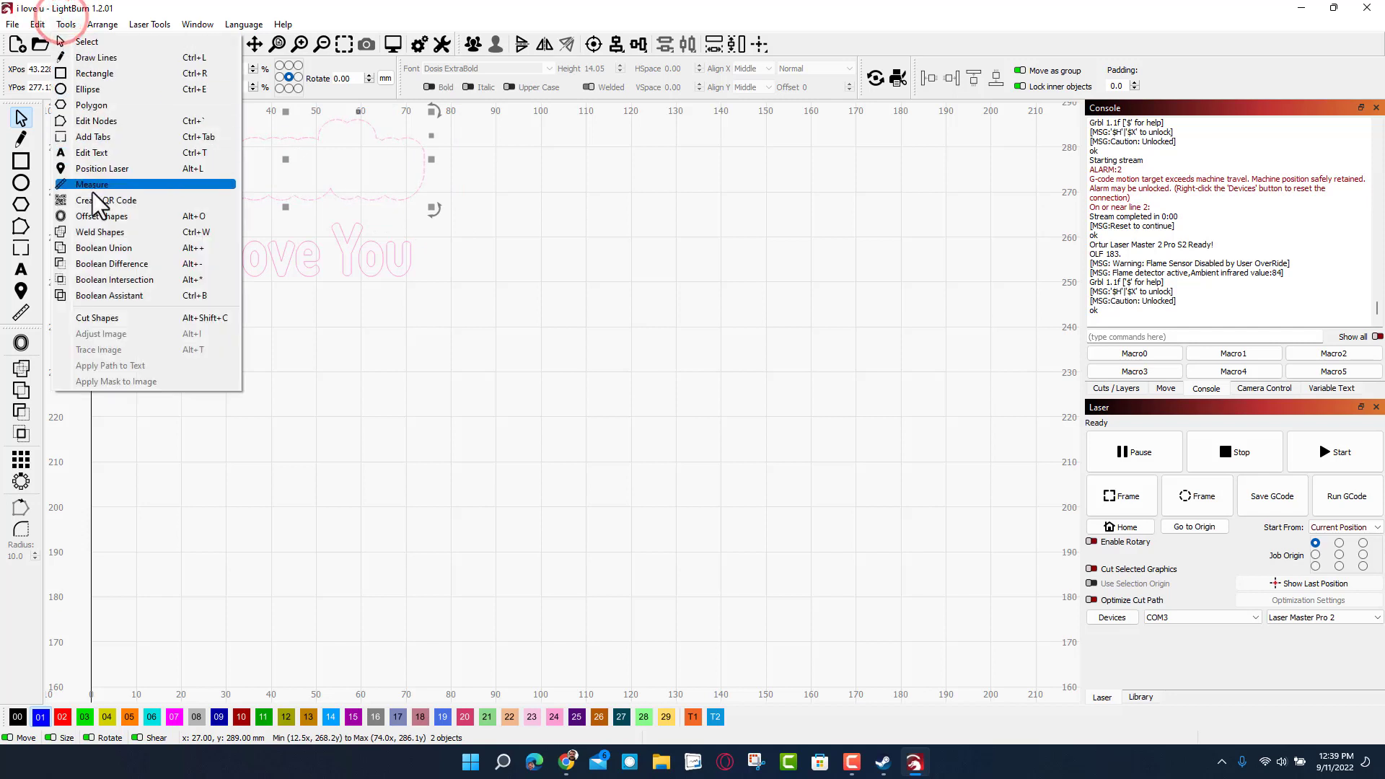
click(101, 228)
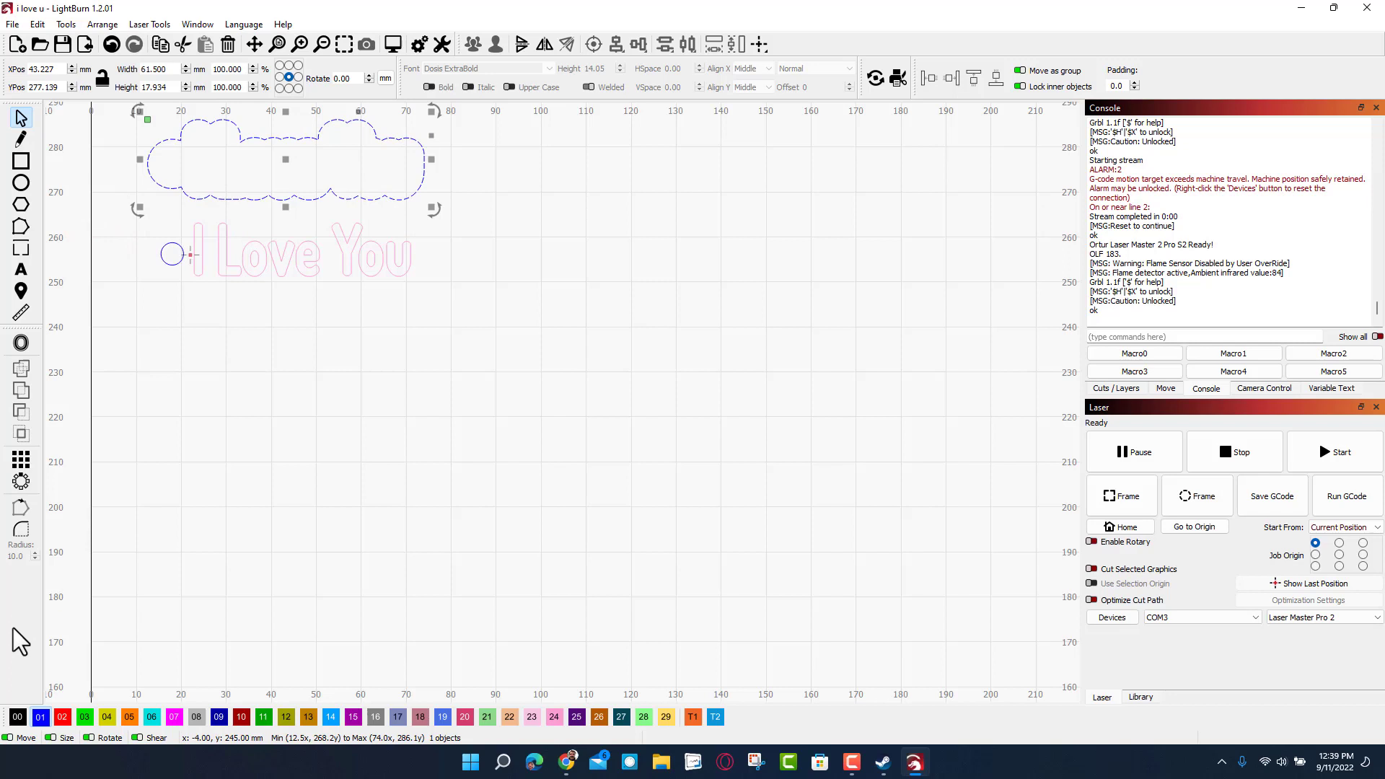
click(281, 395)
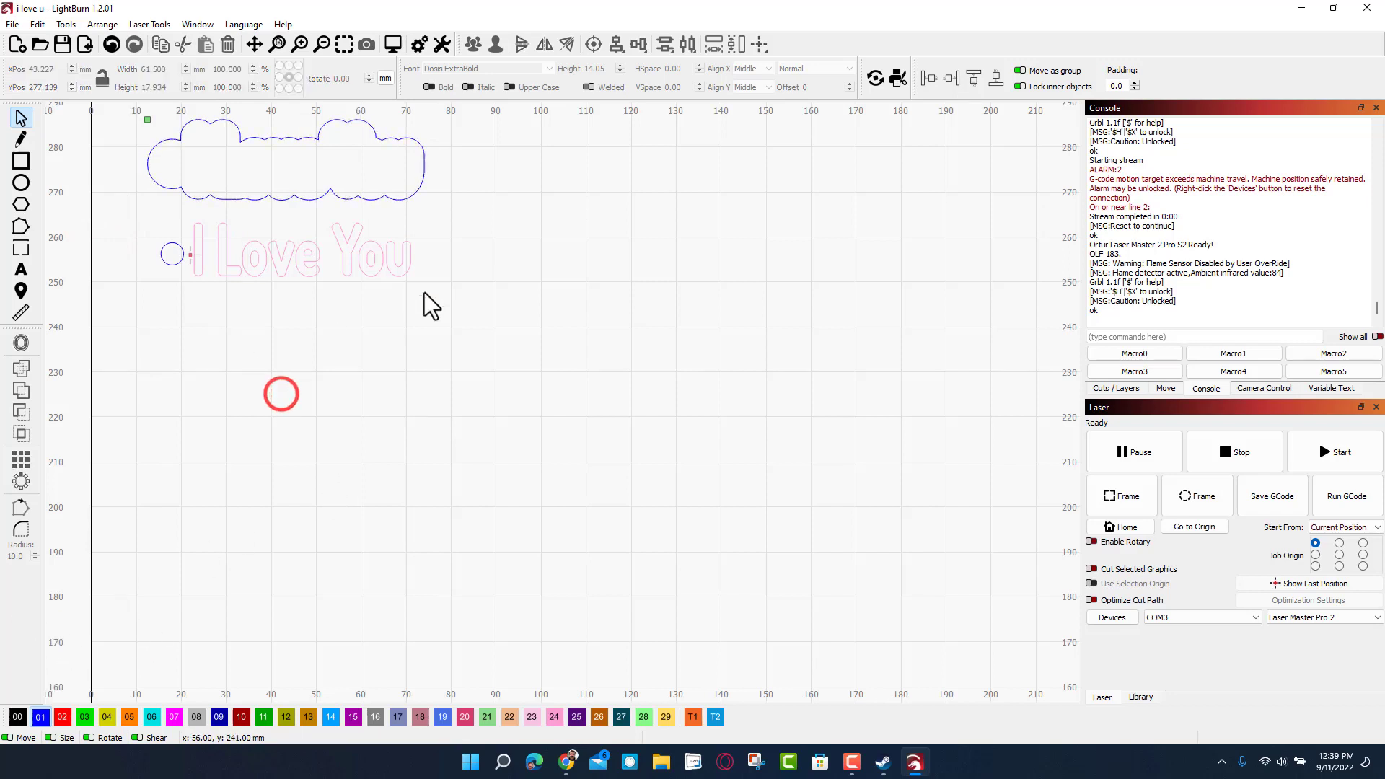
Step: Move the text and small hole circle 20 mm up back inside the welded outline
drag(437, 215, 109, 309)
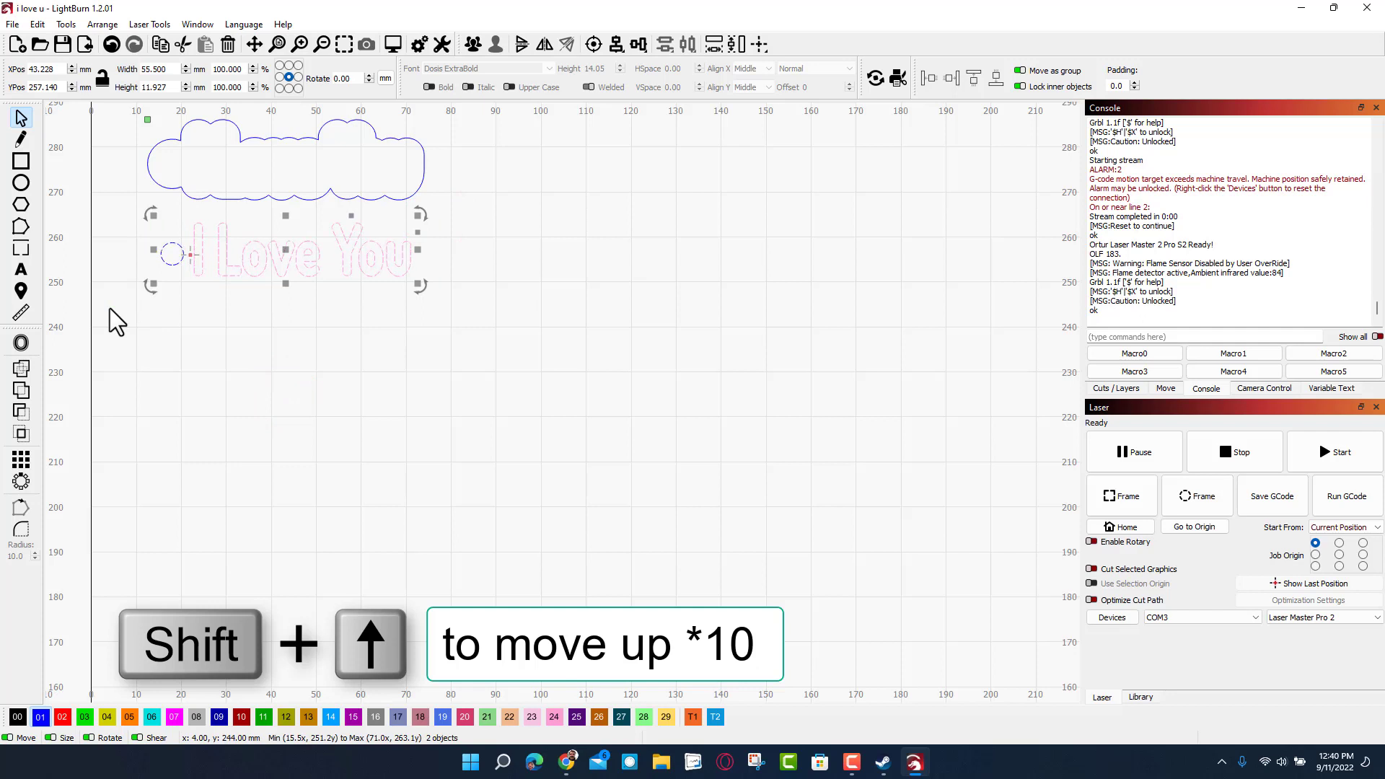
key(shift+Up)
key(shift+Up)
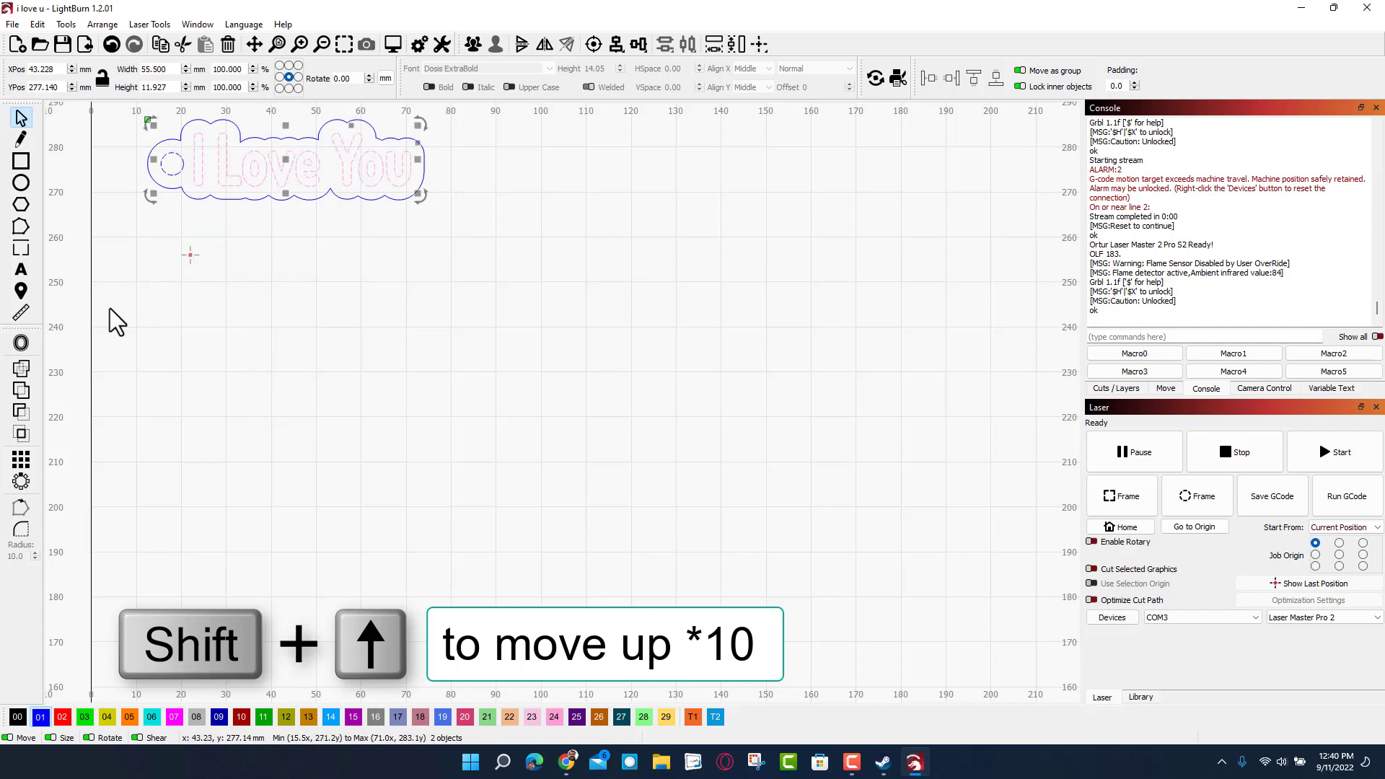
click(279, 353)
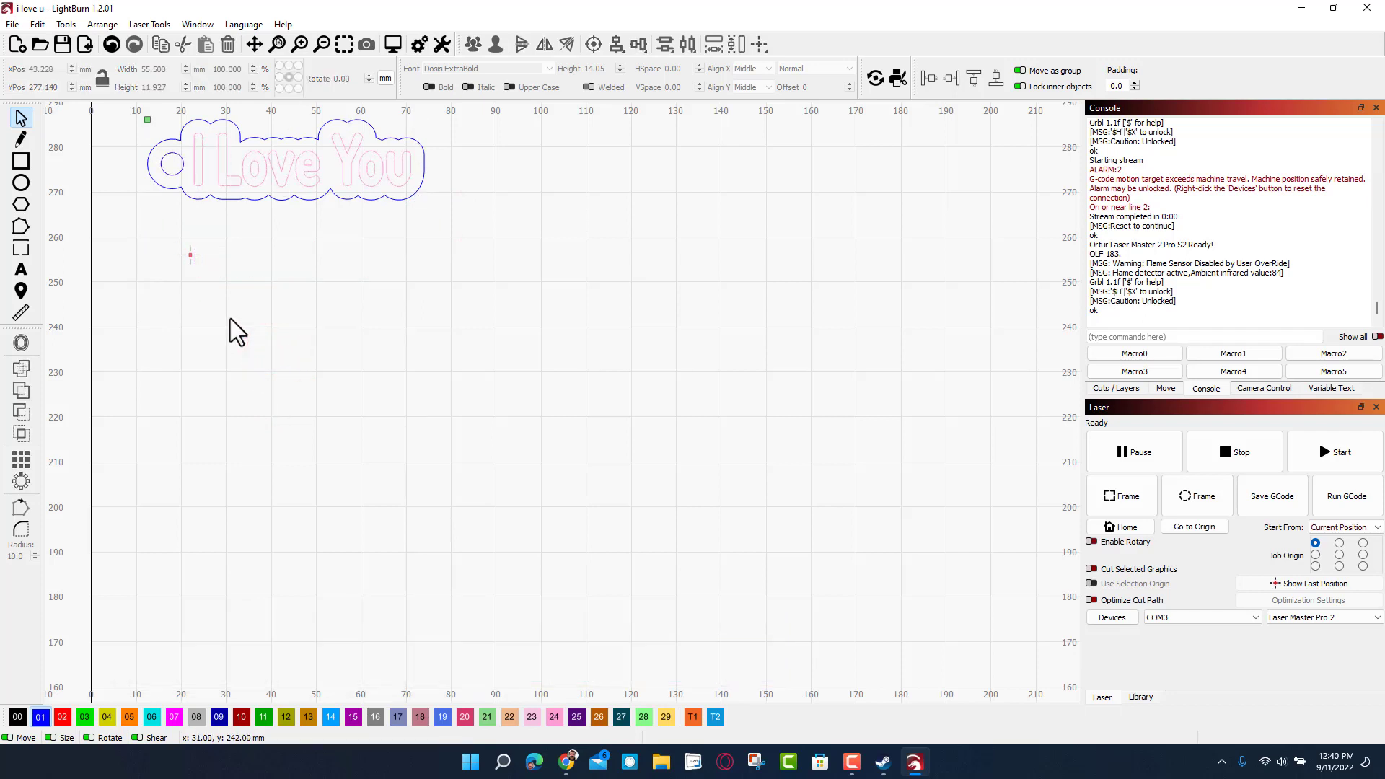
click(276, 220)
Step: Set the pink fill layer's maximum power to 70%
click(1118, 389)
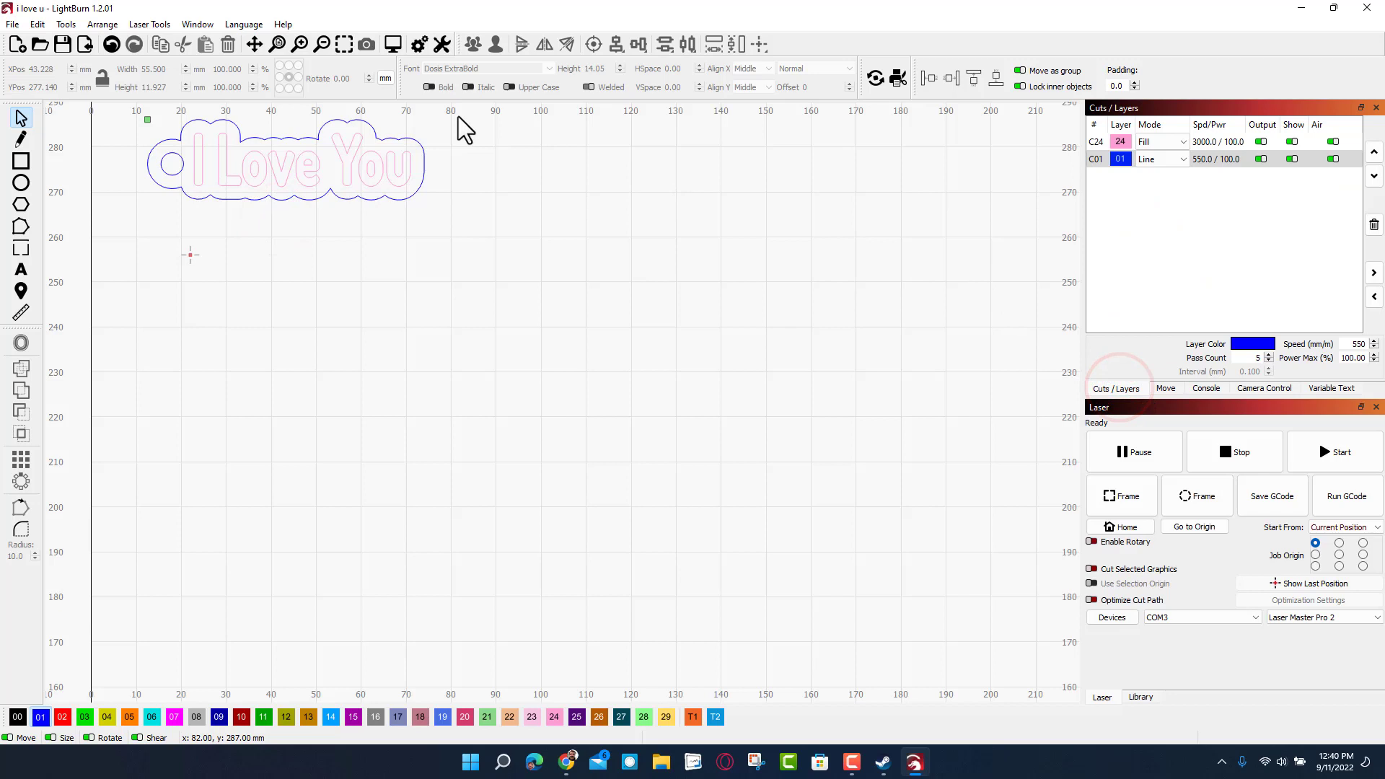
click(317, 160)
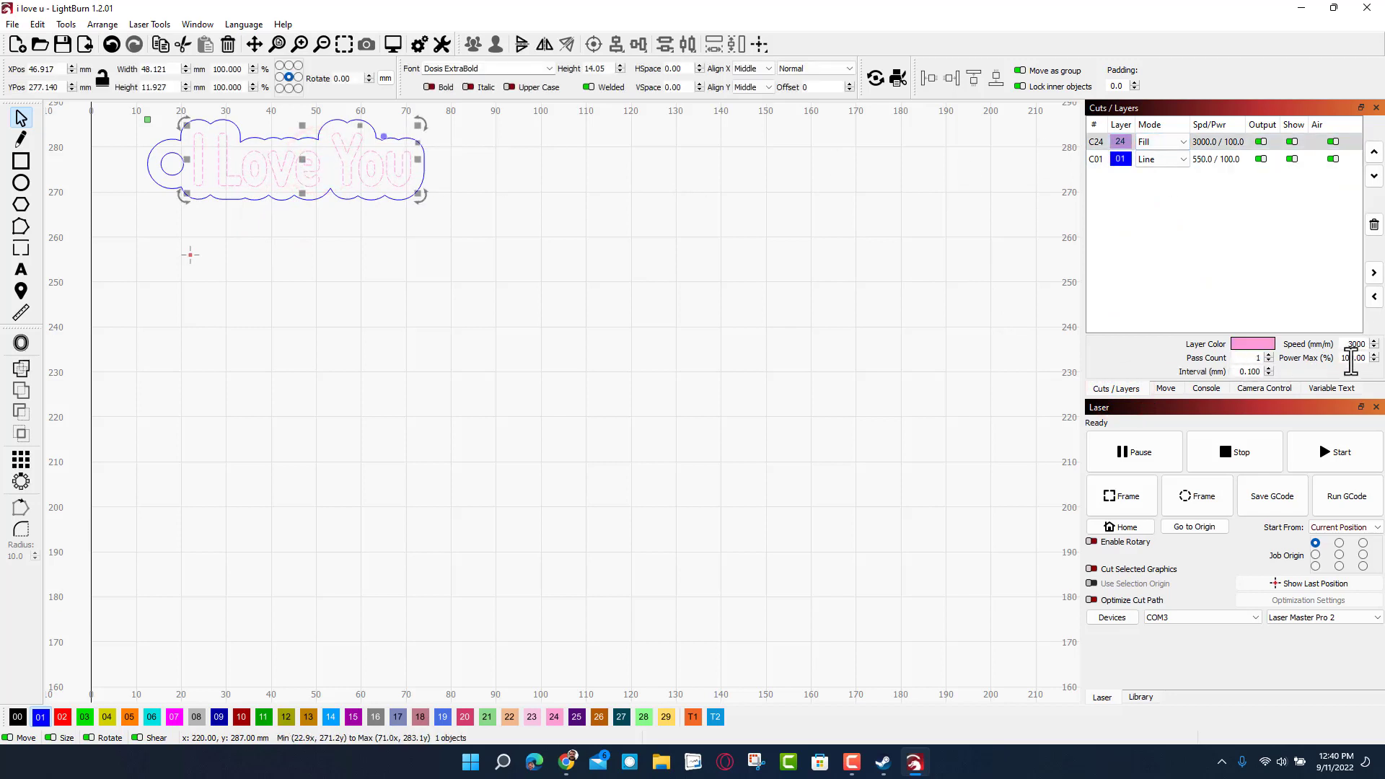
drag(1333, 364, 1327, 366)
text(7)
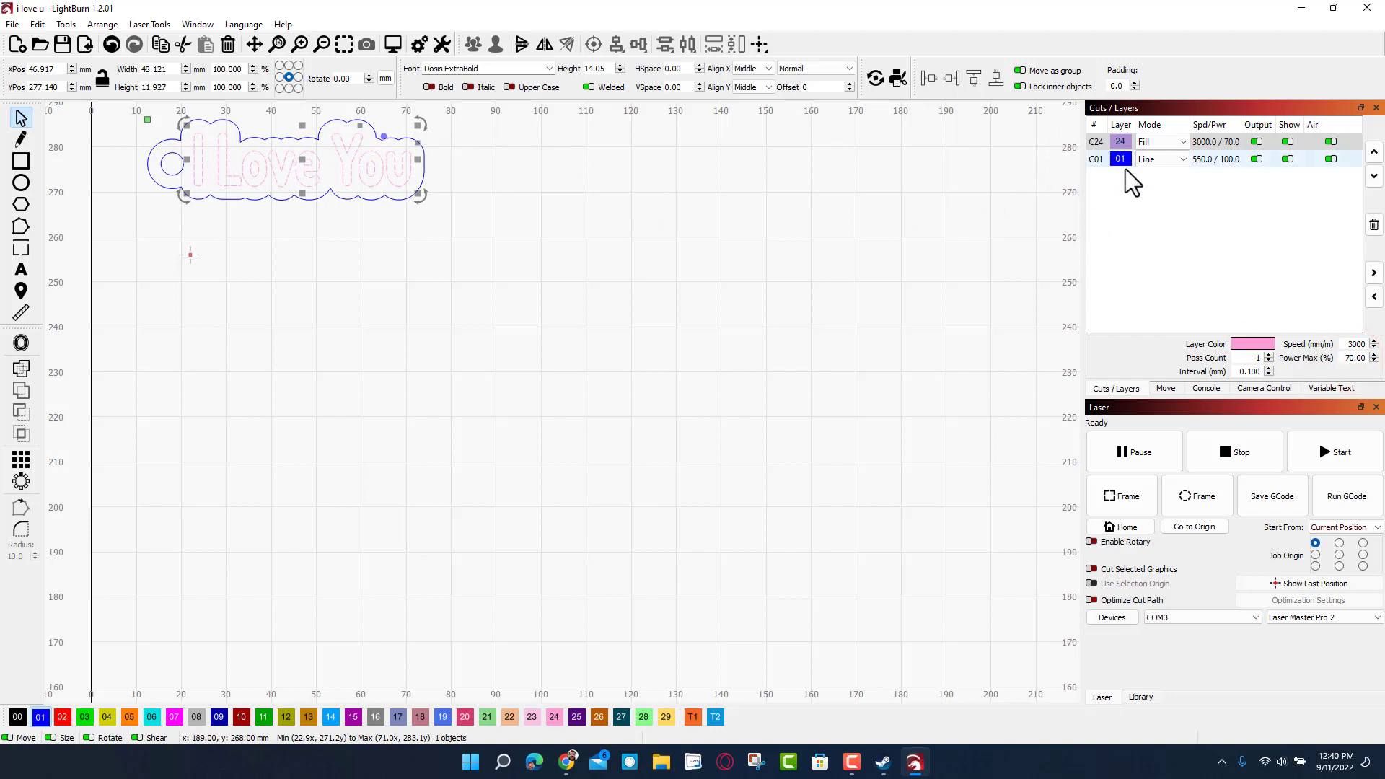
Step: Give the blue line layer a speed of 500 and a pass count of 6
click(1205, 158)
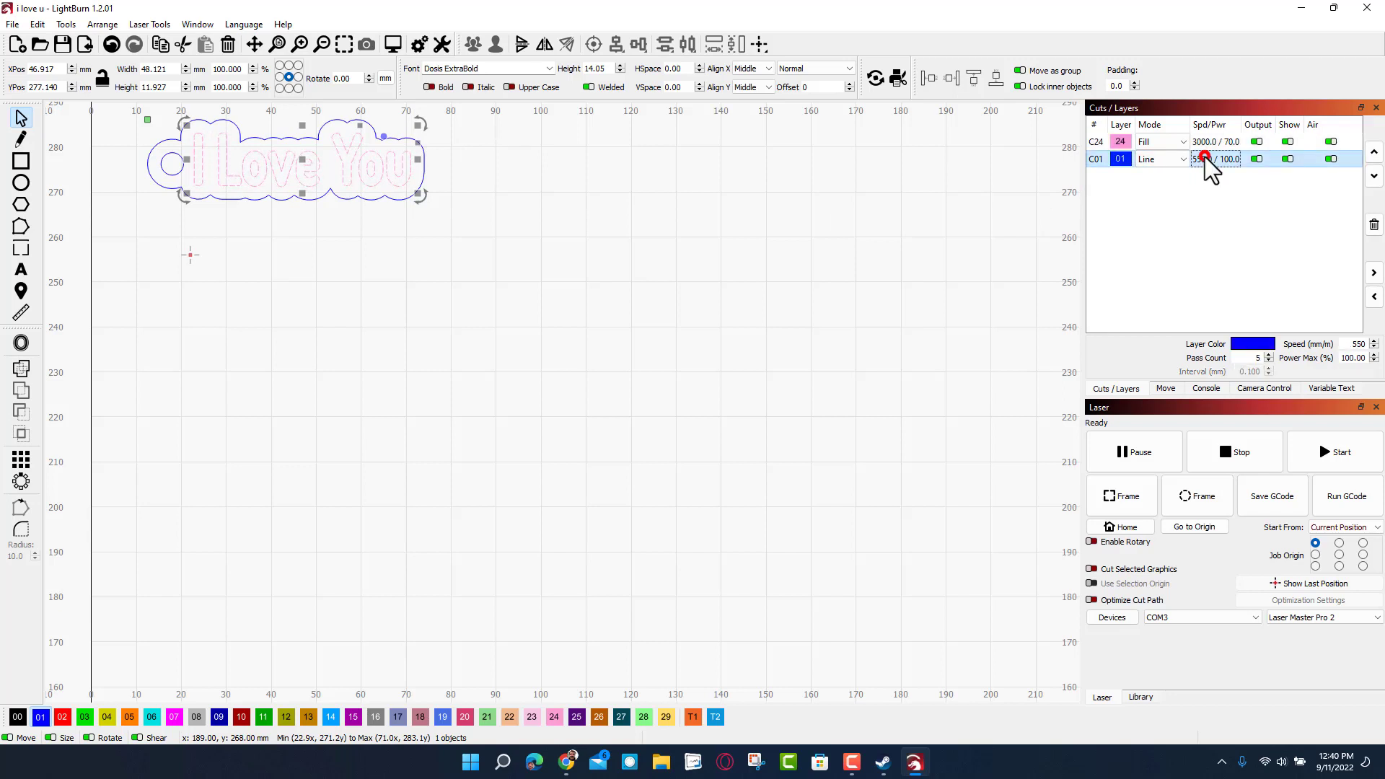
click(1361, 344)
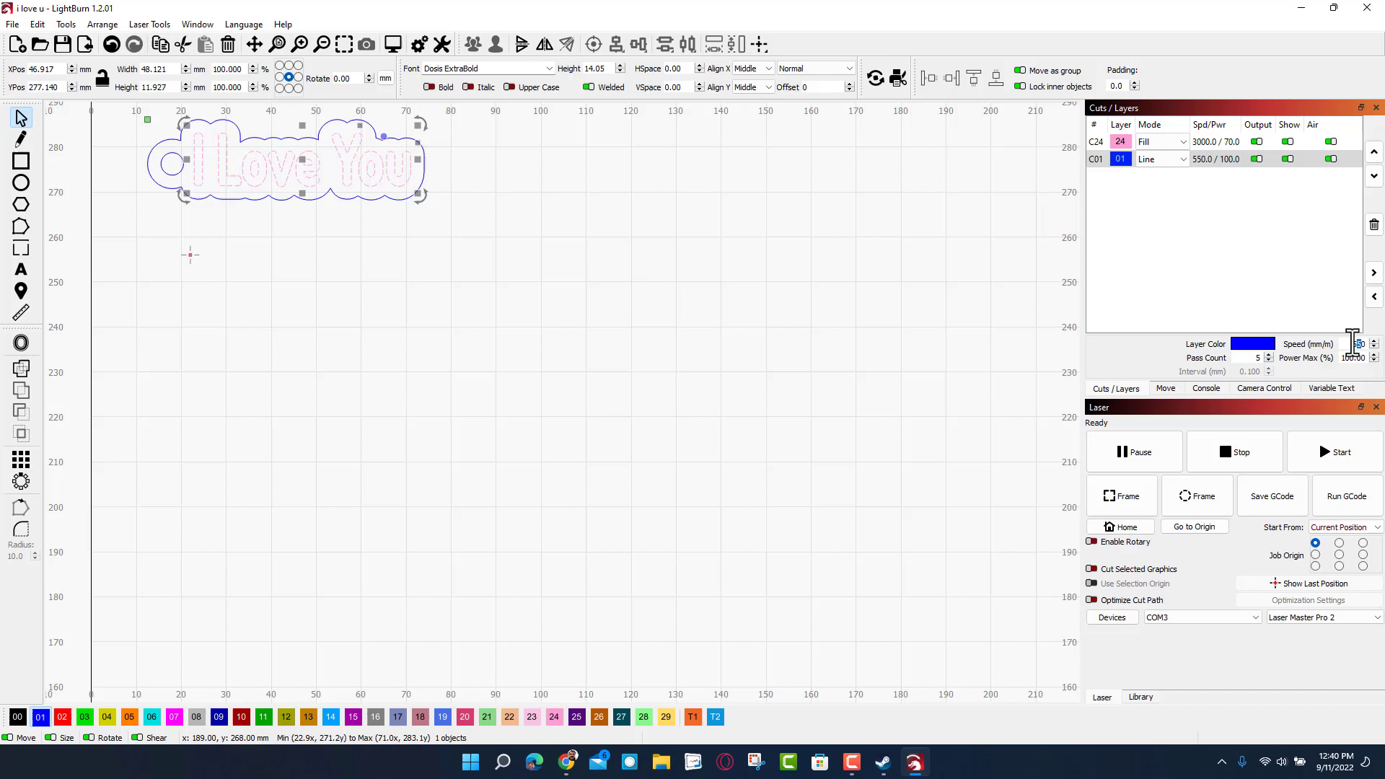
click(1267, 355)
click(938, 322)
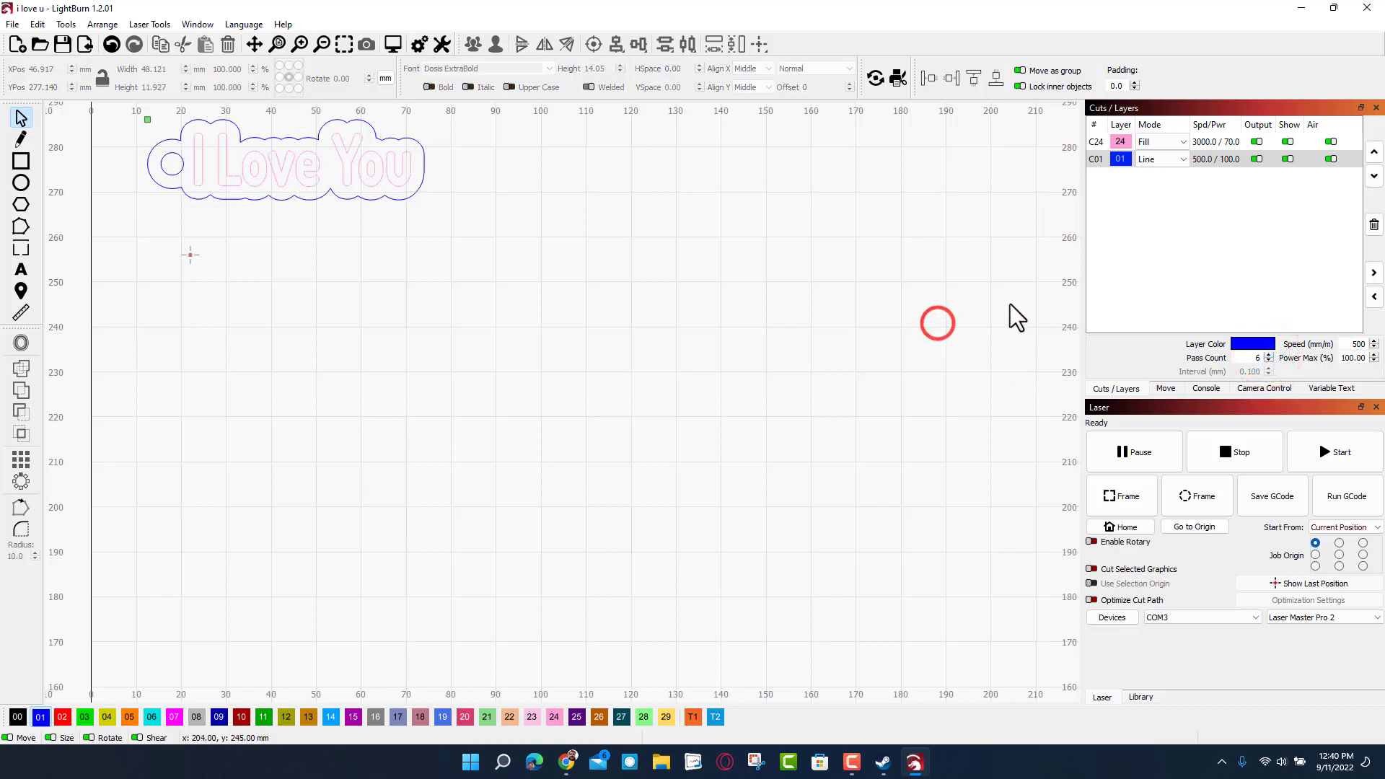